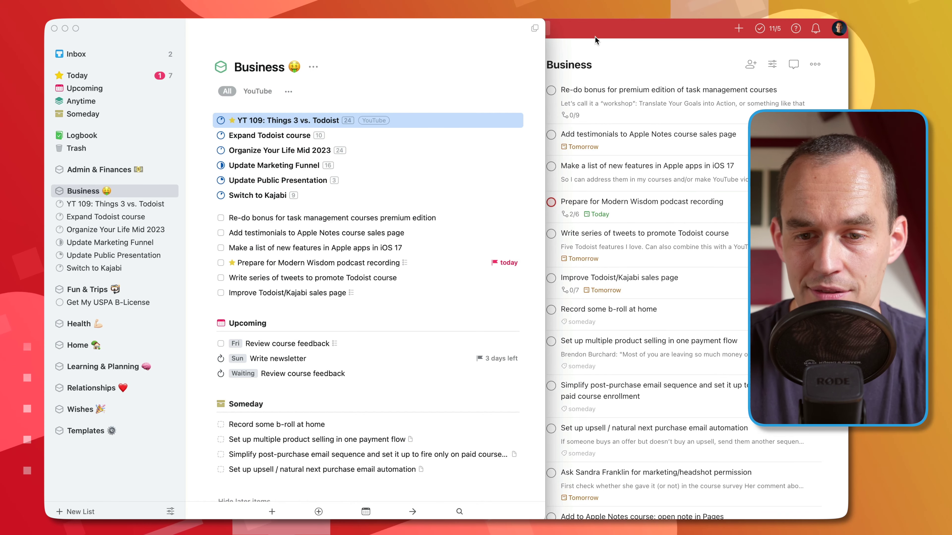
{"action": "left_click", "coordinate": [596, 40]}
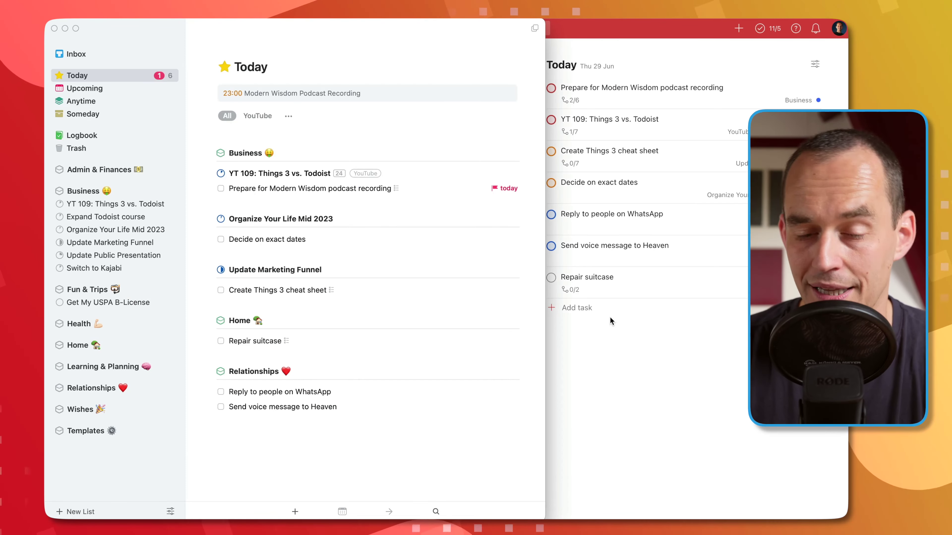
{"action": "left_click", "coordinate": [645, 354]}
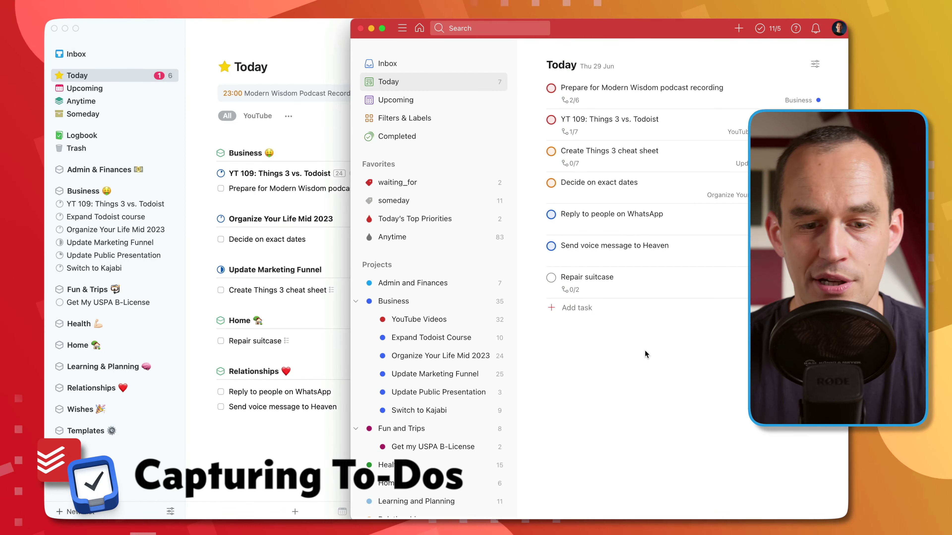
Switch to Things and add a to-do for today about scheduling a phone call with the contact, filed under Relationships.
{"action": "left_click", "coordinate": [298, 470]}
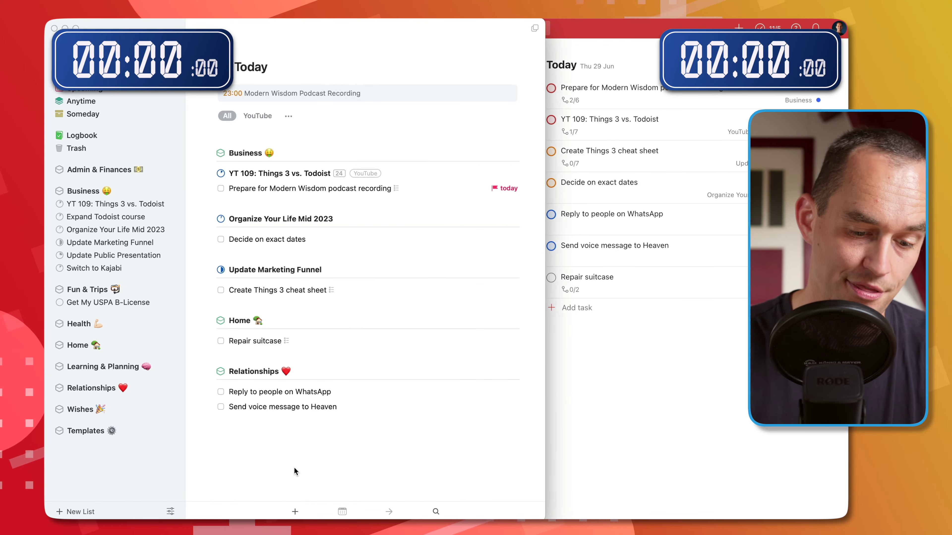
{"action": "key", "text": "ctrl+space"}
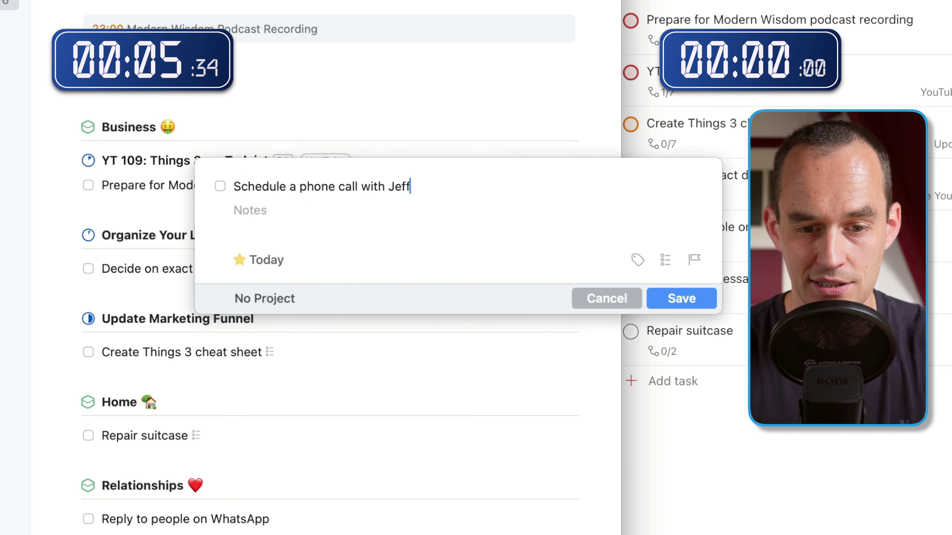
{"action": "key", "text": "super+shift+m"}
{"action": "type", "text": "rel"}
{"action": "key", "text": "Return"}
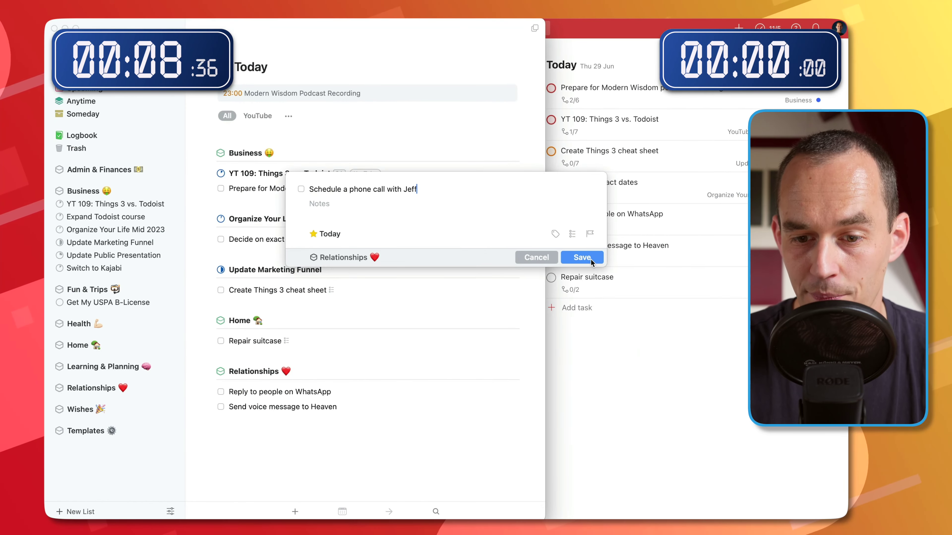
{"action": "key", "text": "Return"}
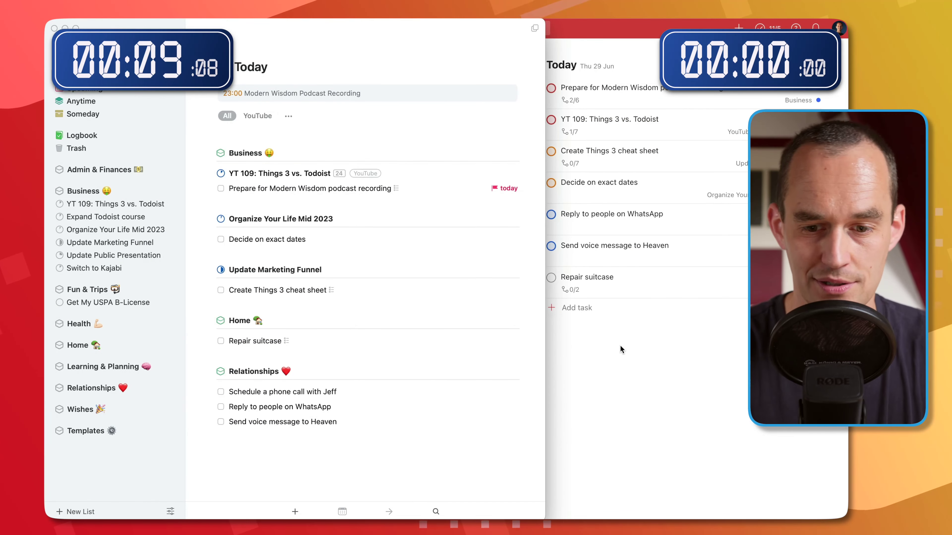
Switch to Todoist and quick-add the same phone call task with the date today in the Relationships project.
{"action": "left_click", "coordinate": [620, 345]}
{"action": "key", "text": "ctrl+space"}
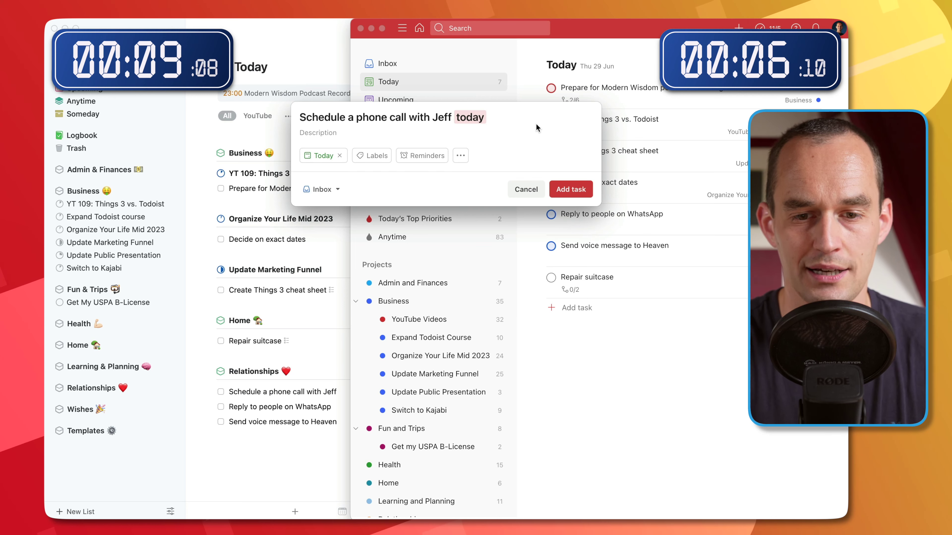
{"action": "type", "text": "#rel"}
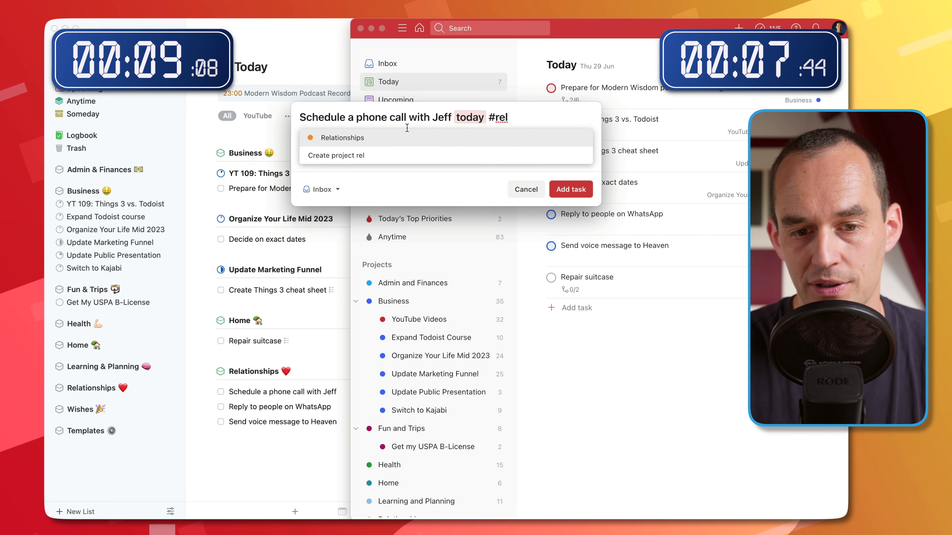
{"action": "left_click", "coordinate": [390, 136]}
{"action": "left_click", "coordinate": [555, 187]}
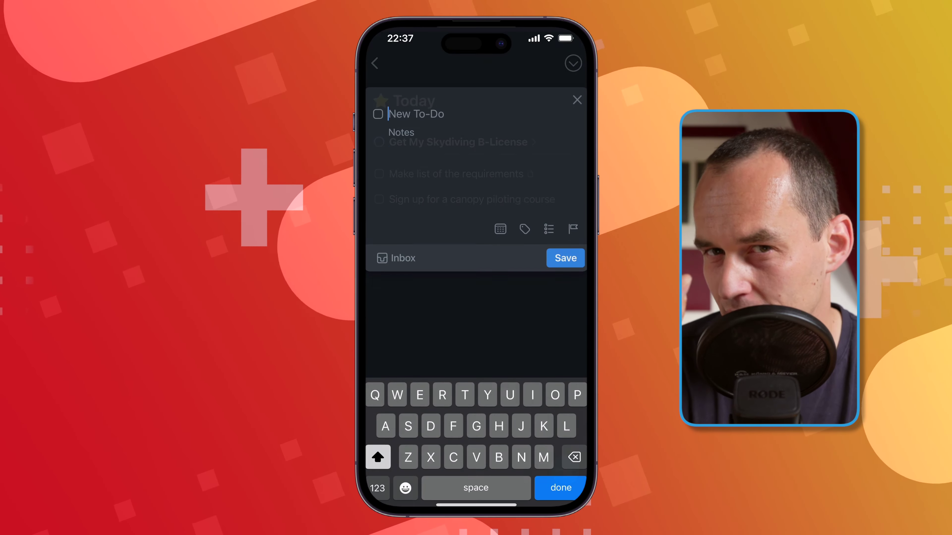
Enter a new to-do titled "Schedule bike maintenance and repair" in the phone version of Things.
{"action": "type", "text": "Schedul"}
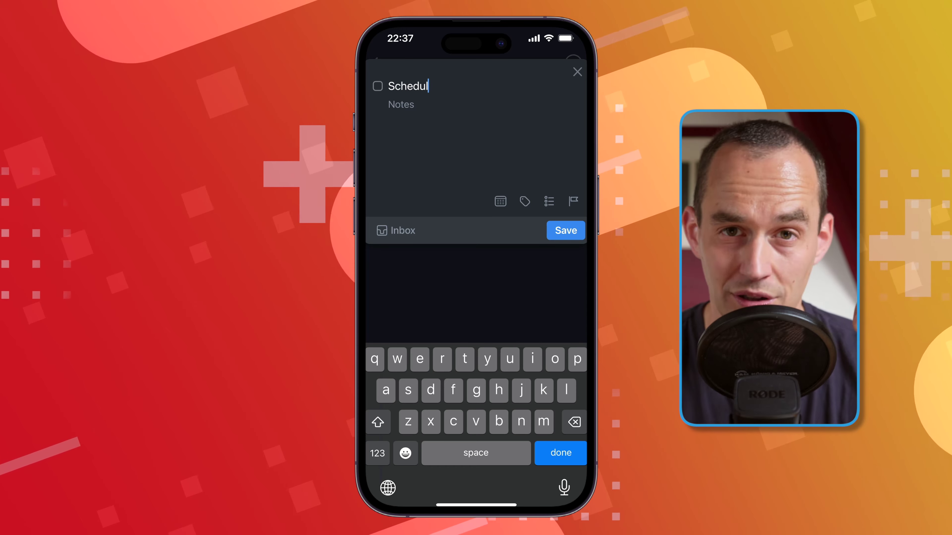
{"action": "type", "text": "e bike mainten"}
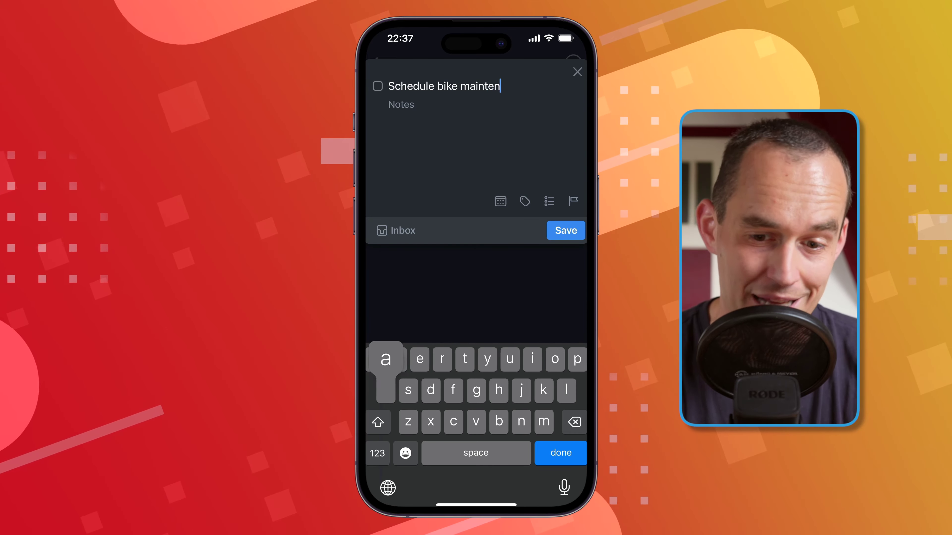
{"action": "type", "text": "ance and repai"}
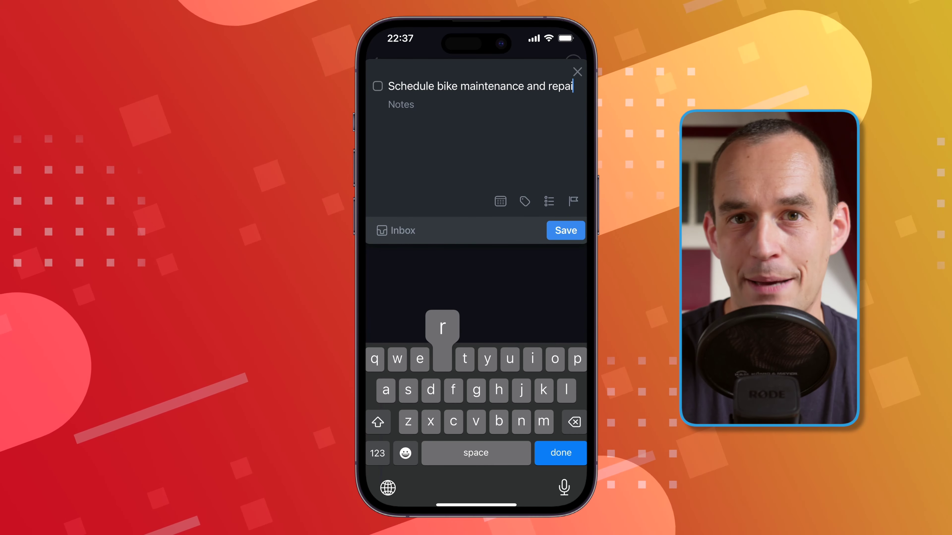
{"action": "type", "text": "r"}
{"action": "key", "text": "Return"}
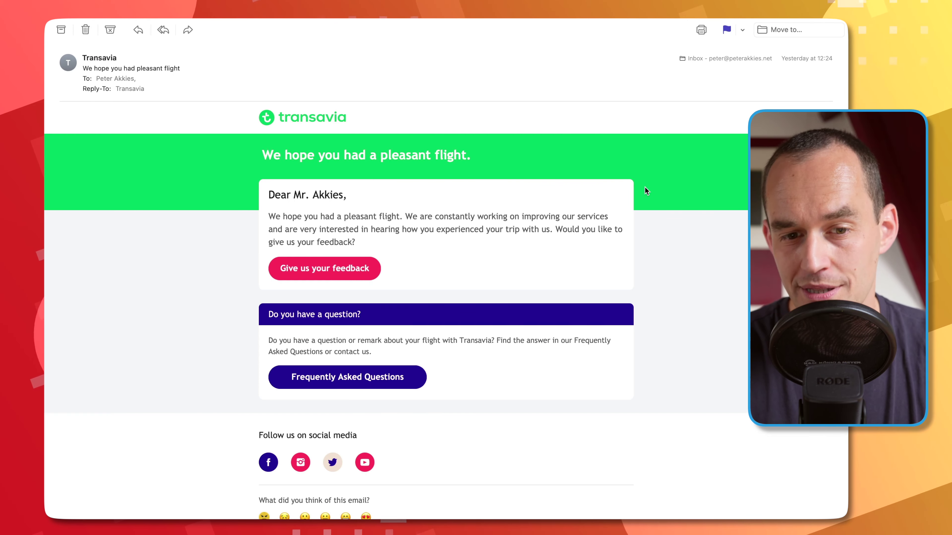
Forward the Transavia flight feedback email to the Mail to Things contact.
{"action": "key", "text": "super+shift+f"}
{"action": "type", "text": "mail"}
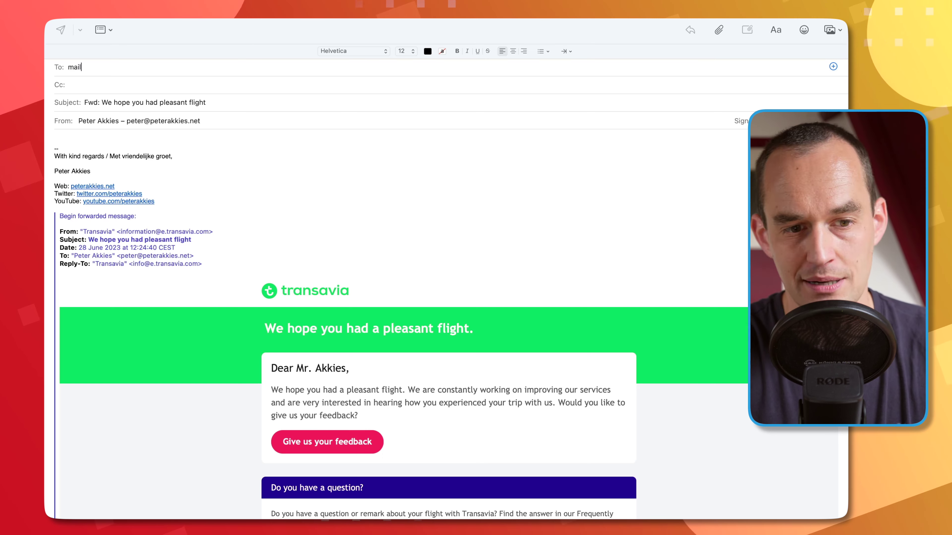
{"action": "type", "text": " to"}
{"action": "key", "text": "Return"}
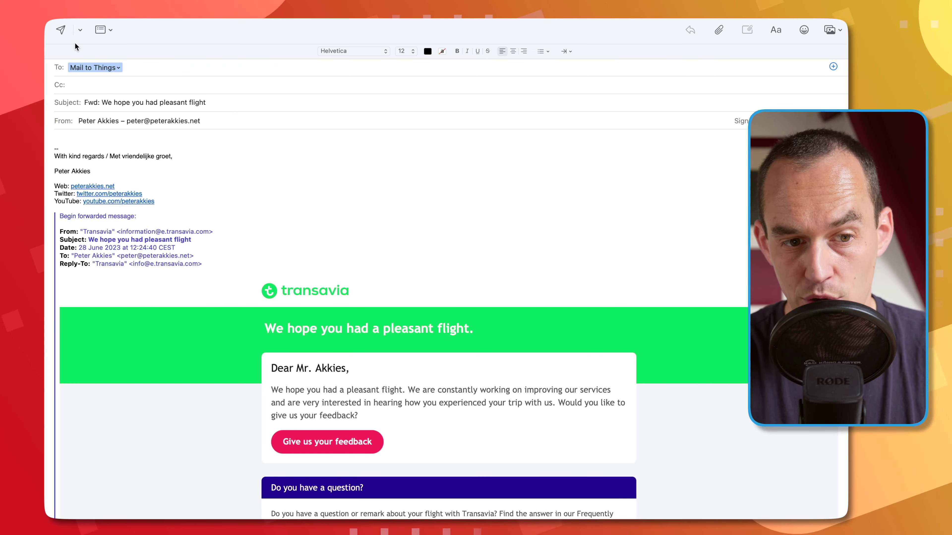
{"action": "left_click", "coordinate": [62, 30]}
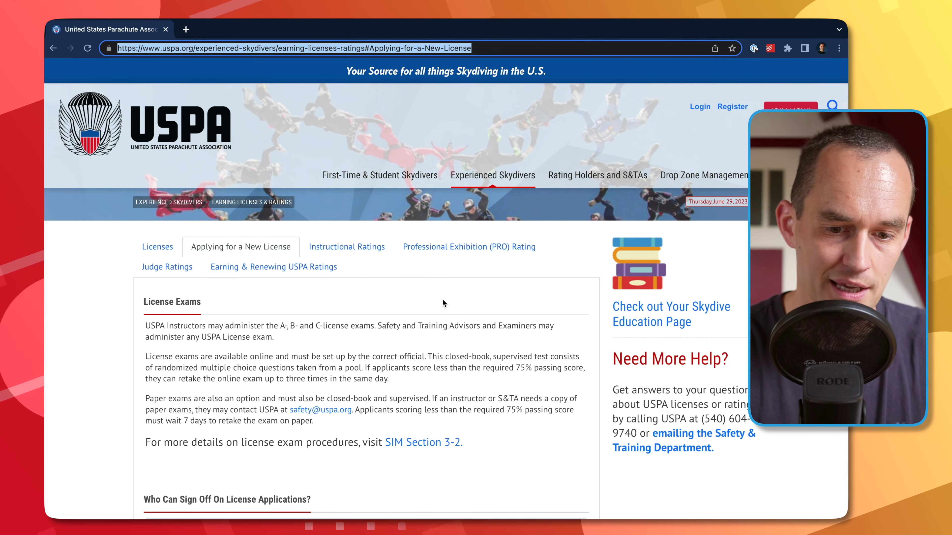
Add an Inbox to-do "Review the USPA website on License Exams" in Things with the page's web address as its note.
{"action": "key", "text": "ctrl+space"}
{"action": "type", "text": "Review the USP"}
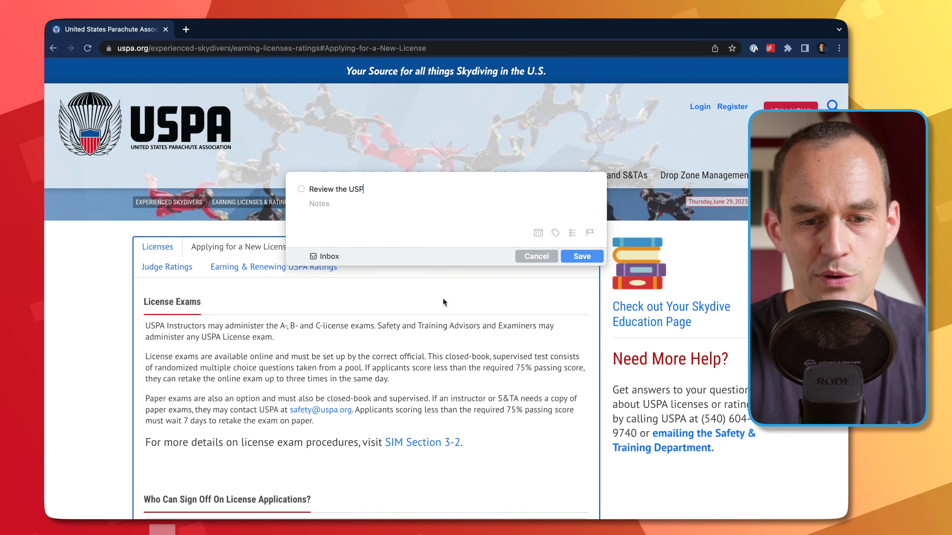
{"action": "type", "text": "A website on "}
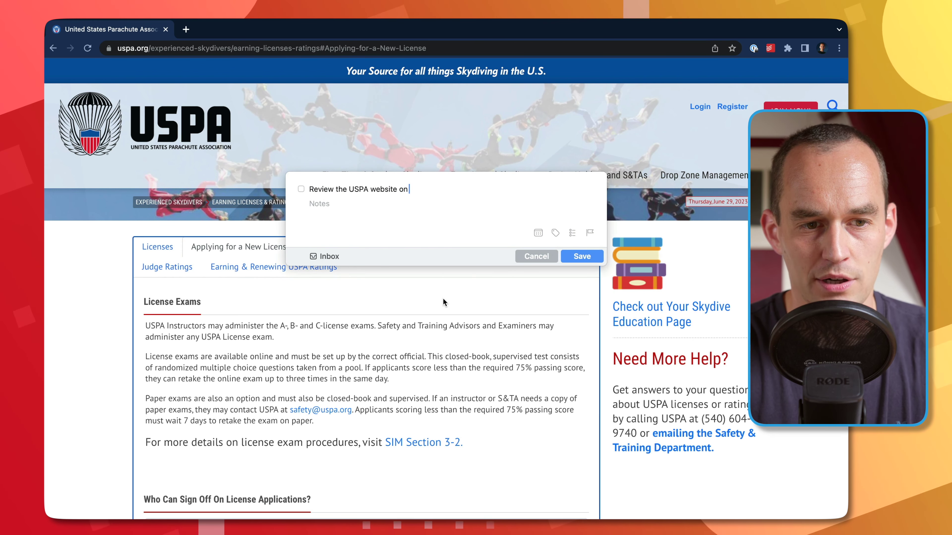
{"action": "type", "text": "License Exams"}
{"action": "key", "text": "Tab"}
{"action": "key", "text": "super+v"}
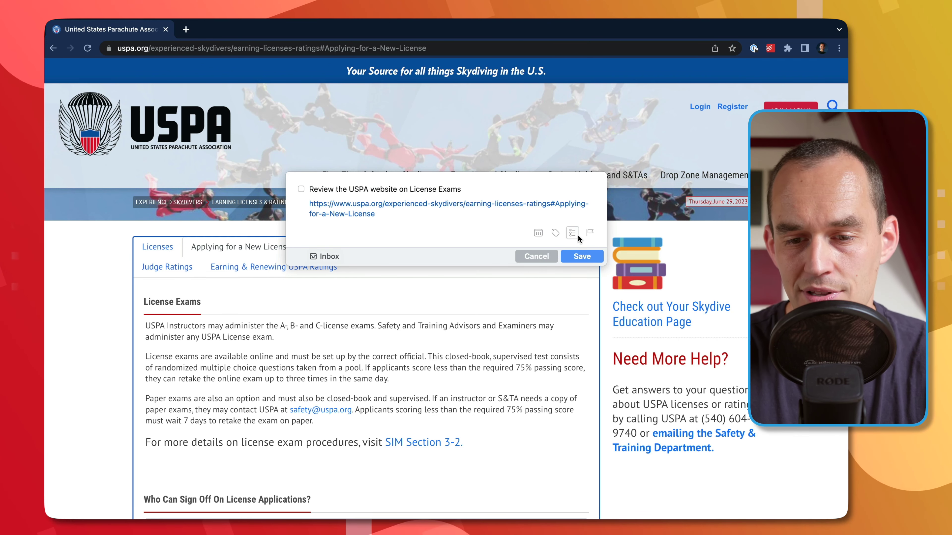
{"action": "left_click", "coordinate": [581, 257]}
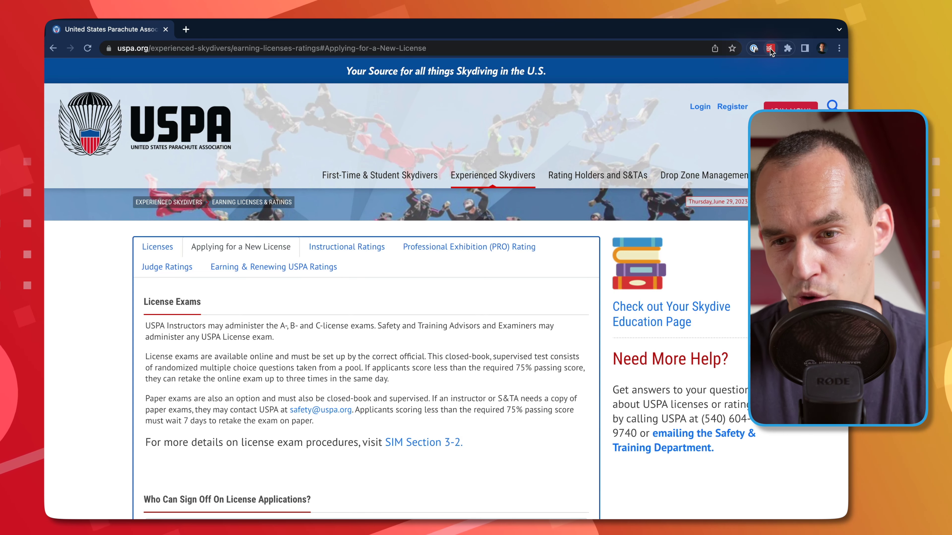
Save the USPA page as a Todoist website task with "Review" before its title, and take it off today's list.
{"action": "left_click", "coordinate": [768, 48]}
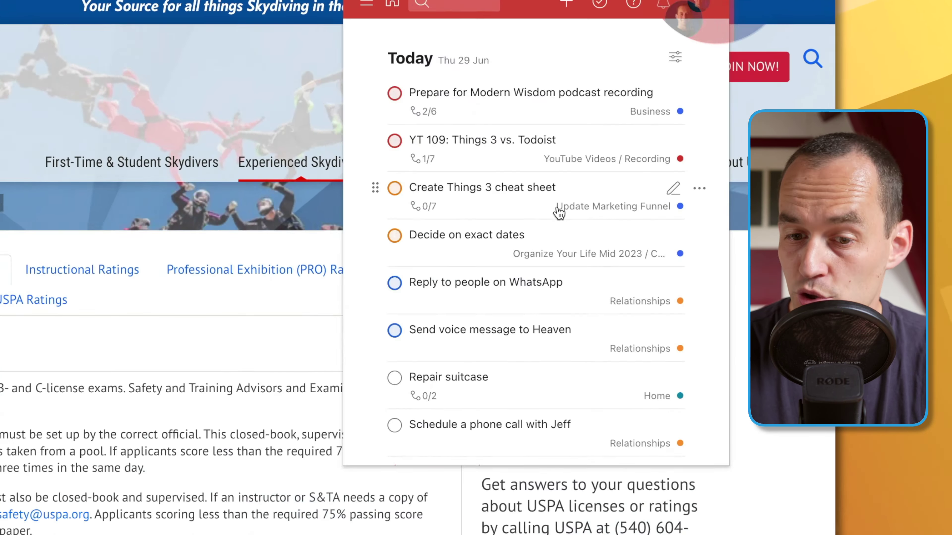
{"action": "scroll", "coordinate": [664, 209], "scroll_direction": "down", "scroll_amount": 3}
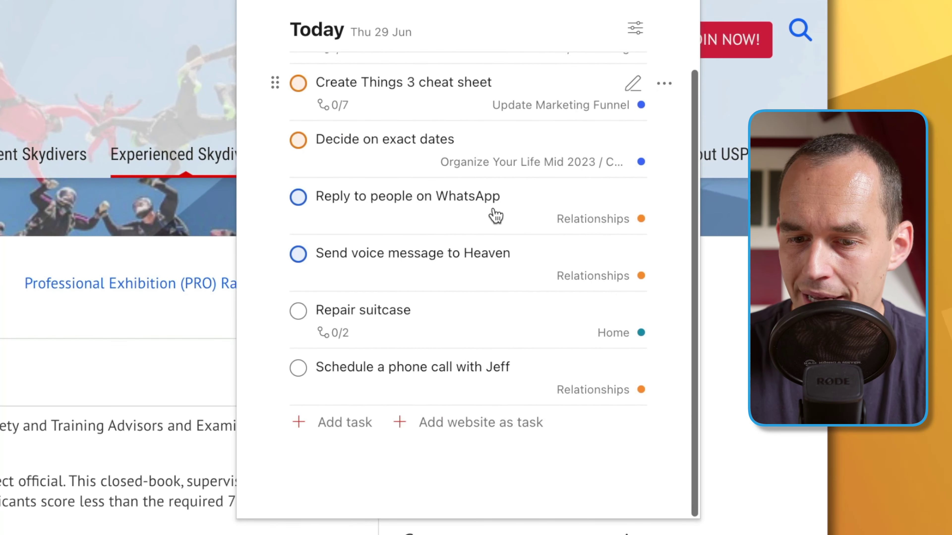
{"action": "left_click", "coordinate": [455, 435]}
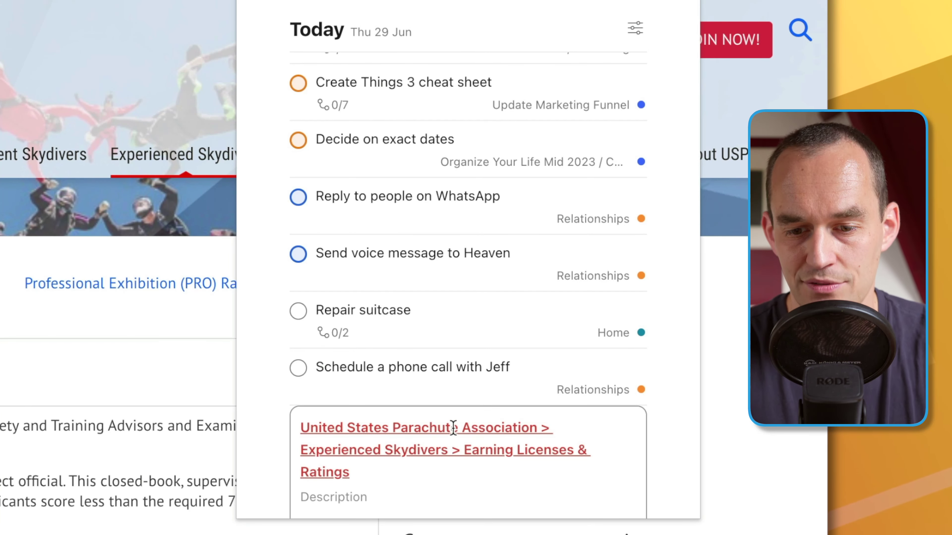
{"action": "type", "text": "Review"}
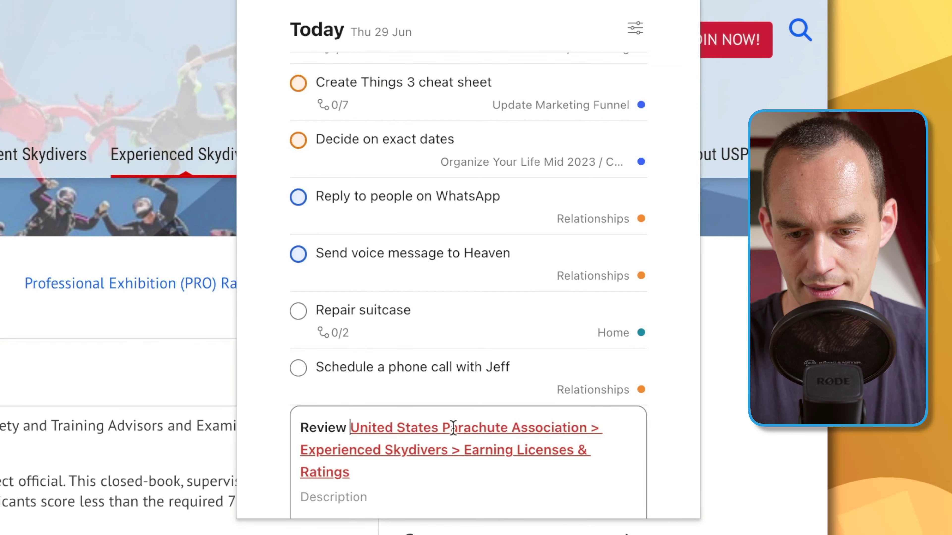
{"action": "scroll", "coordinate": [505, 450], "scroll_direction": "down", "scroll_amount": 3}
{"action": "left_click", "coordinate": [621, 412]}
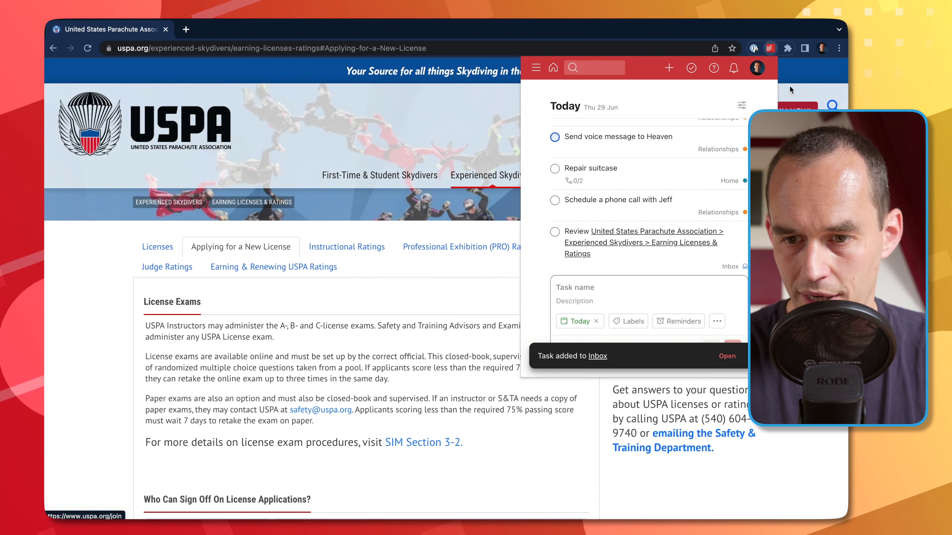
{"action": "left_click", "coordinate": [791, 90]}
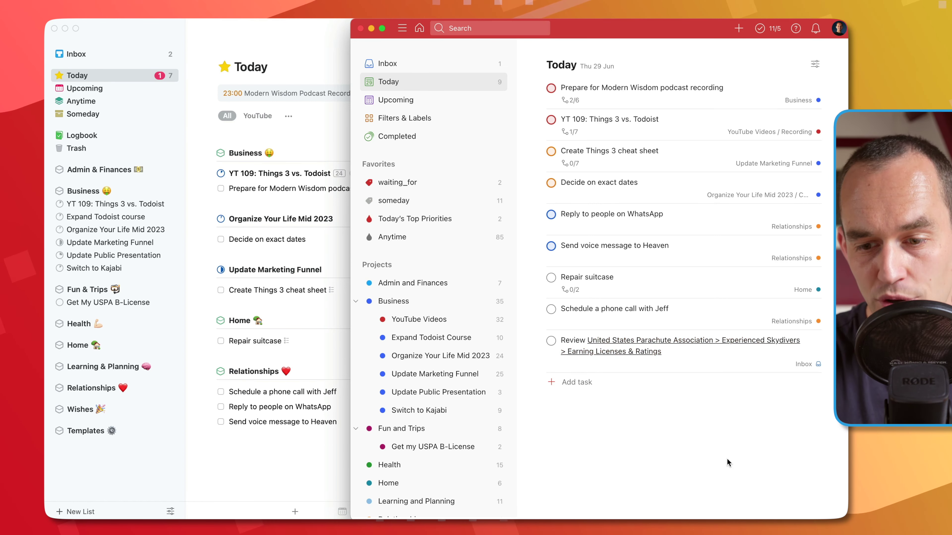
{"action": "right_click", "coordinate": [723, 371]}
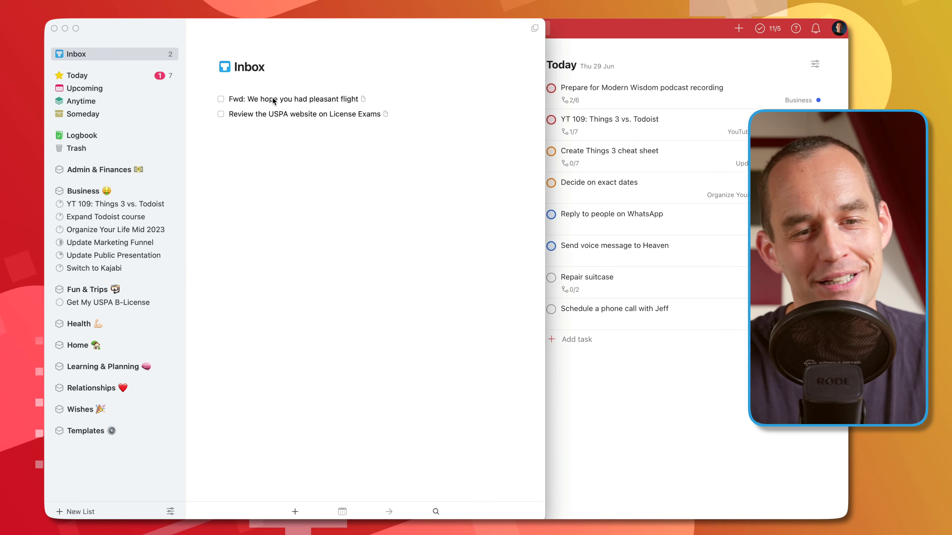
Open the forwarded flight feedback to-do in the Things Inbox and look through the email text in its notes.
{"action": "double_click", "coordinate": [272, 100]}
{"action": "scroll", "coordinate": [356, 319], "scroll_direction": "down", "scroll_amount": 5}
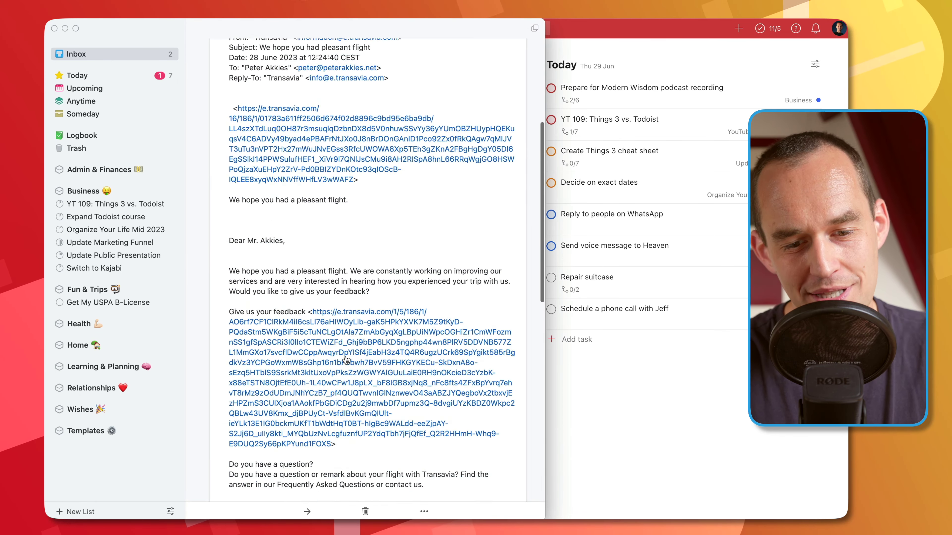
{"action": "scroll", "coordinate": [255, 304], "scroll_direction": "up", "scroll_amount": 6}
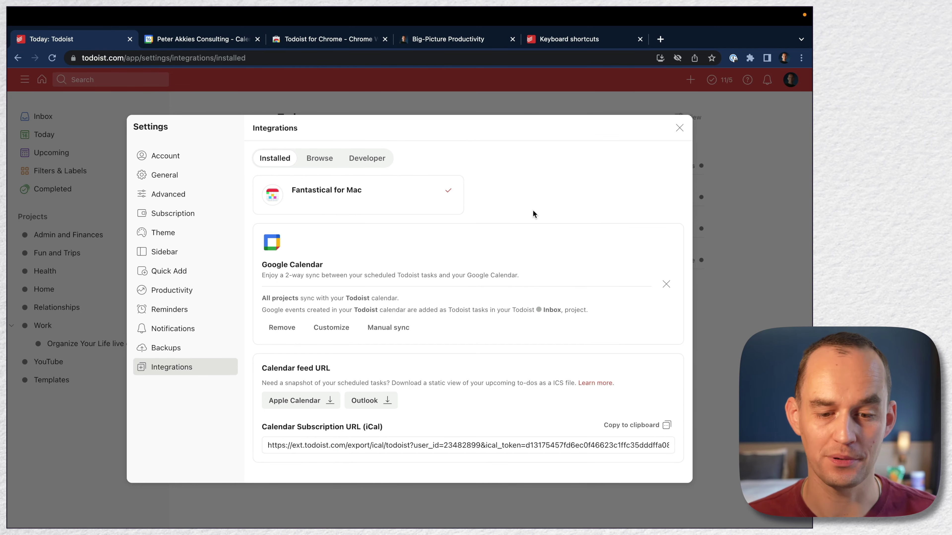
Close the Todoist settings page and set the Todoist calendar's colour to Tomato in Google Calendar.
{"action": "left_click", "coordinate": [129, 39]}
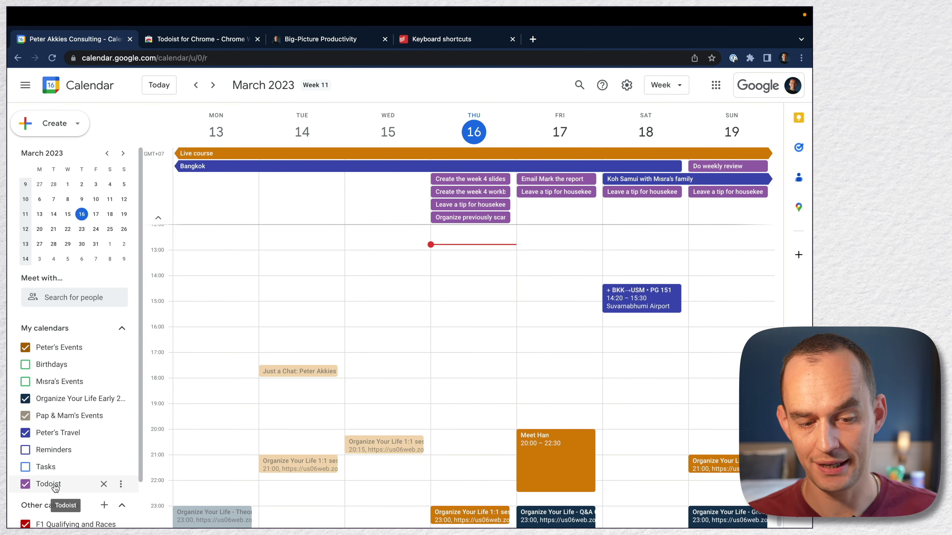
{"action": "left_click", "coordinate": [121, 484]}
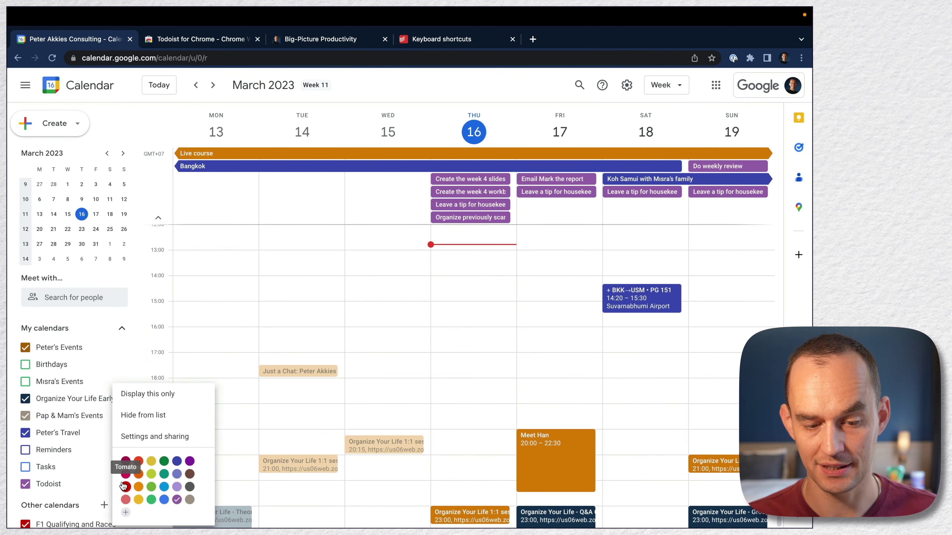
{"action": "left_click", "coordinate": [124, 486]}
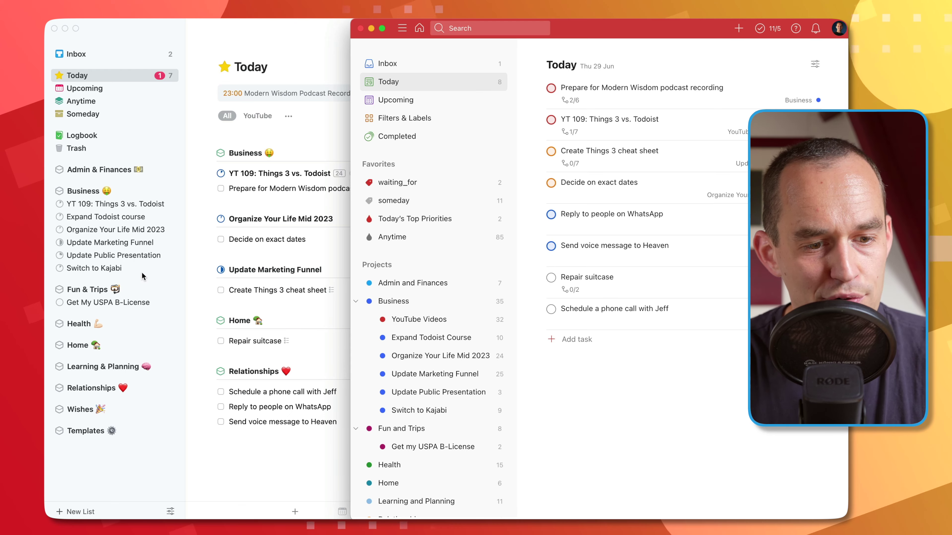
View the Get My USPA B-License project under Fun & Trips in Things, and the matching project in Todoist.
{"action": "left_click", "coordinate": [120, 290]}
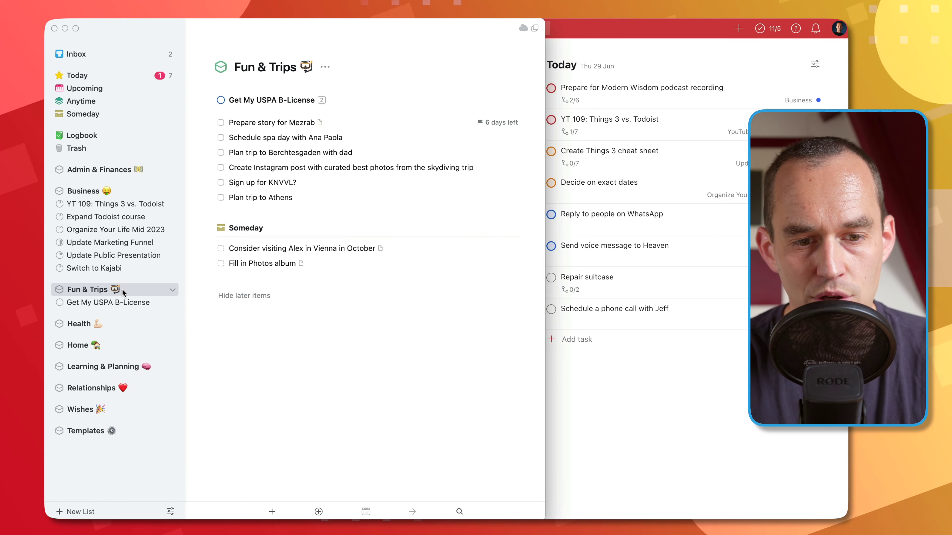
{"action": "left_click", "coordinate": [121, 304]}
{"action": "left_click", "coordinate": [643, 384]}
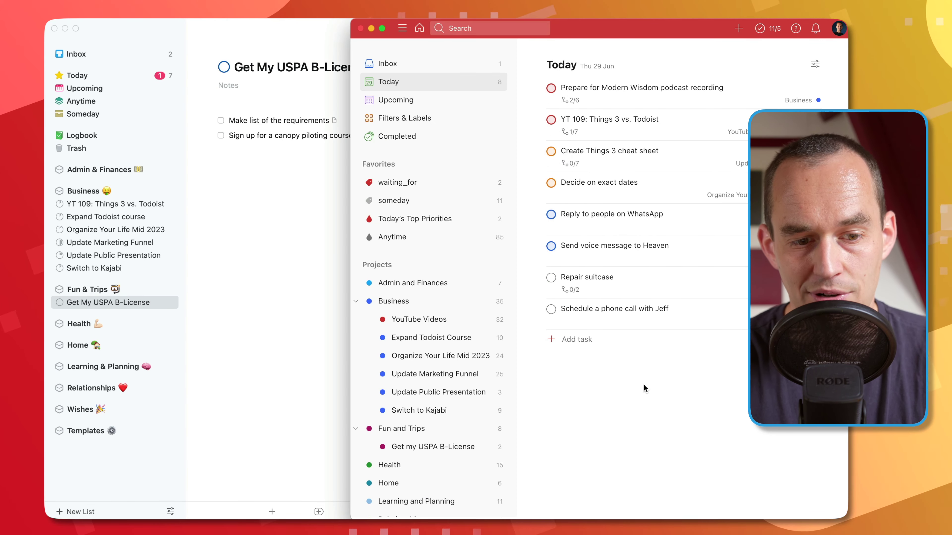
{"action": "left_click", "coordinate": [431, 447]}
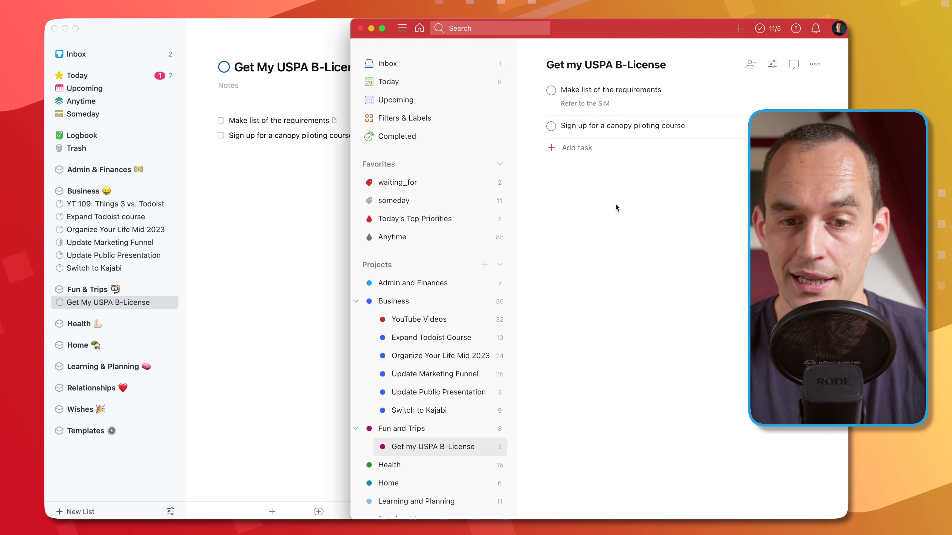
Open the "Make list of the requirements" to-do in Things, check its SIM note, and close it again.
{"action": "left_click", "coordinate": [289, 155]}
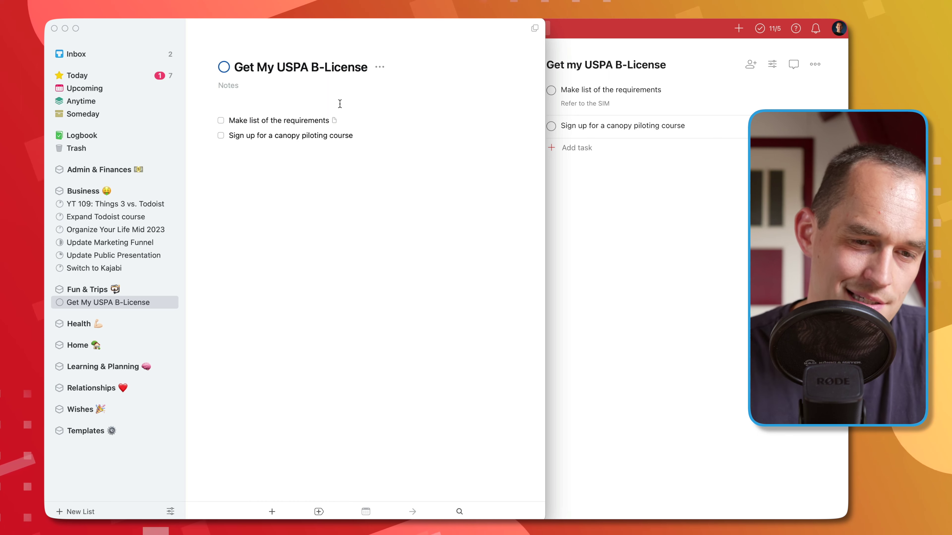
{"action": "double_click", "coordinate": [290, 121]}
{"action": "left_click_drag", "start_coordinate": [329, 143], "coordinate": [213, 139]}
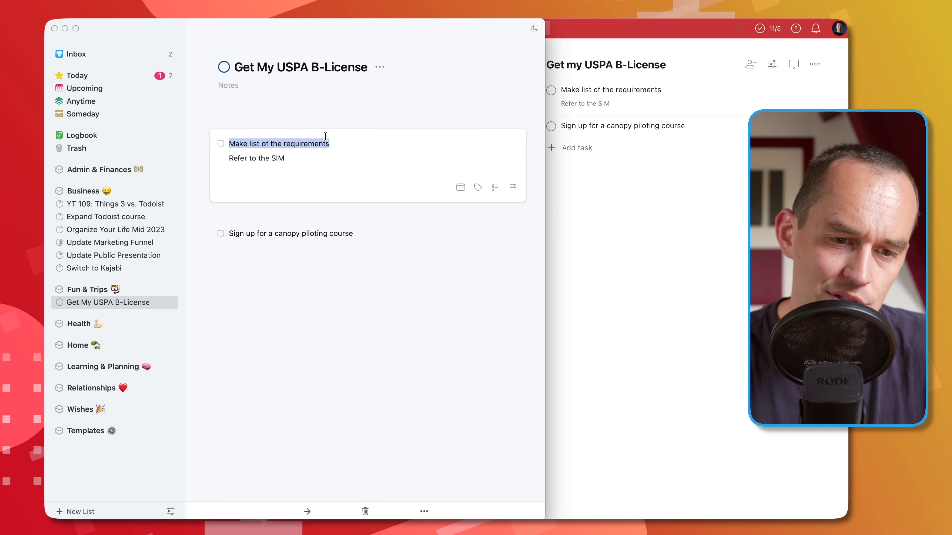
{"action": "left_click", "coordinate": [303, 161]}
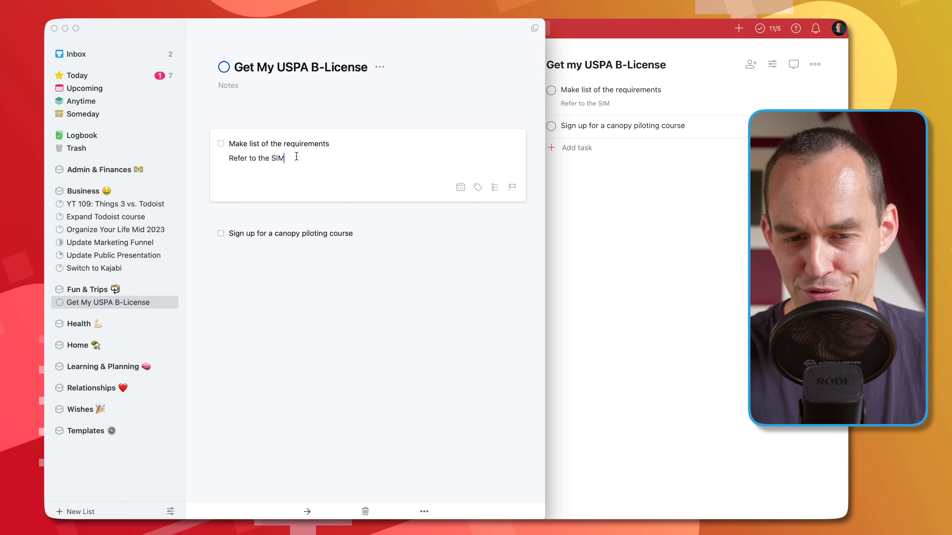
{"action": "left_click_drag", "start_coordinate": [295, 156], "coordinate": [276, 159]}
{"action": "left_click", "coordinate": [314, 155]}
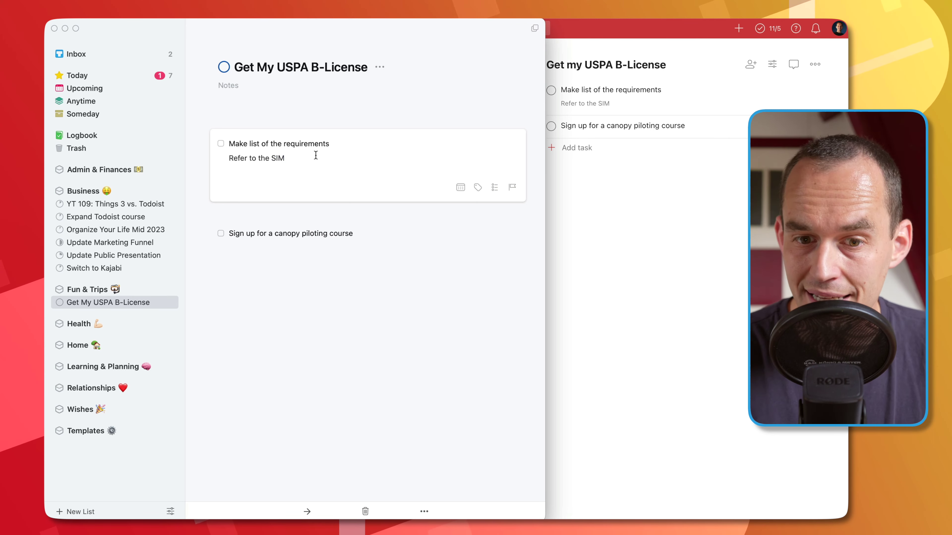
{"action": "left_click", "coordinate": [395, 242]}
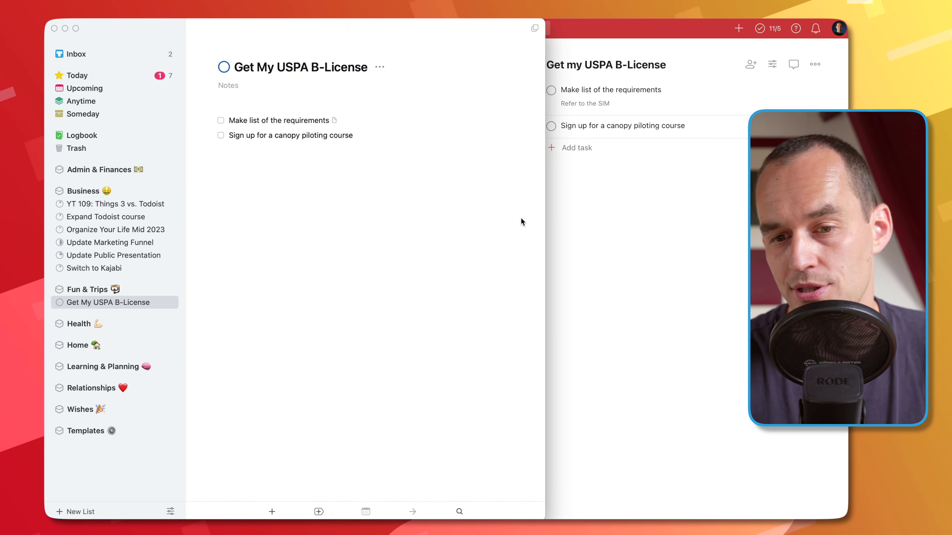
Attach USPA Skydiver's Information Manual.pdf as a comment to the "Make list of the requirements" task in Todoist.
{"action": "left_click", "coordinate": [713, 213]}
{"action": "left_click", "coordinate": [619, 92]}
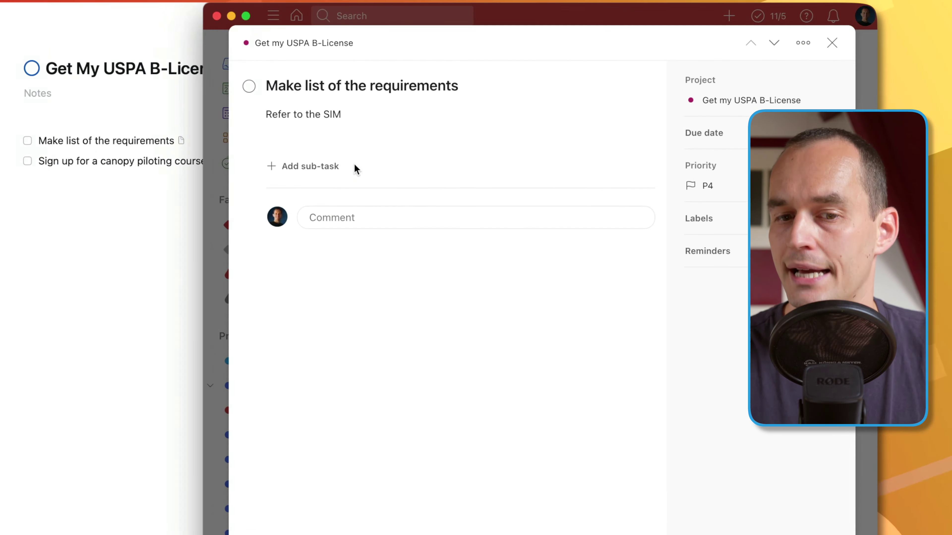
{"action": "left_click", "coordinate": [451, 178]}
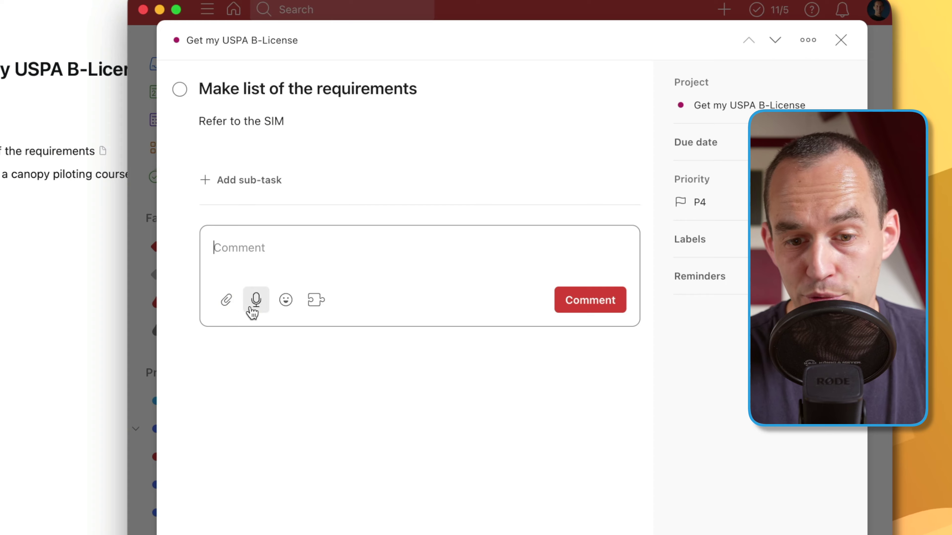
{"action": "left_click", "coordinate": [221, 307]}
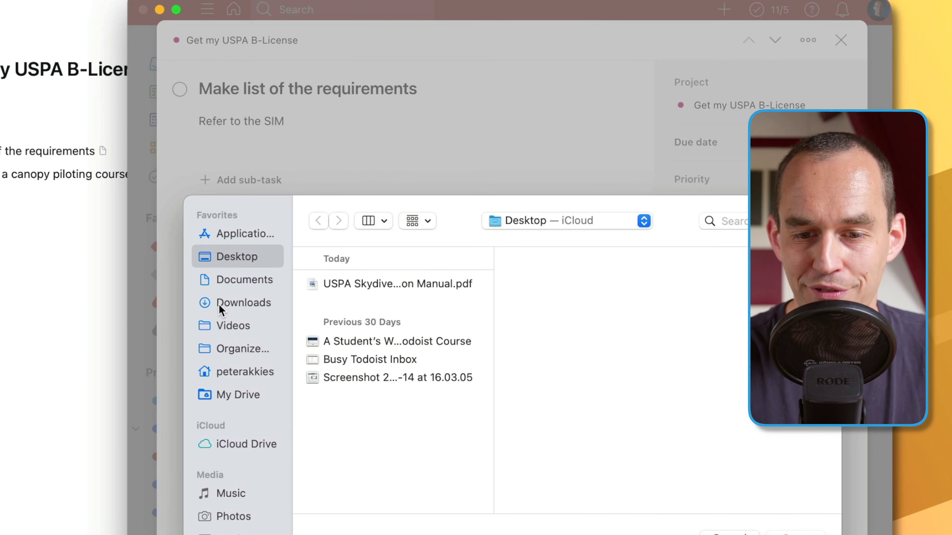
{"action": "left_click", "coordinate": [394, 284]}
{"action": "left_click", "coordinate": [794, 534]}
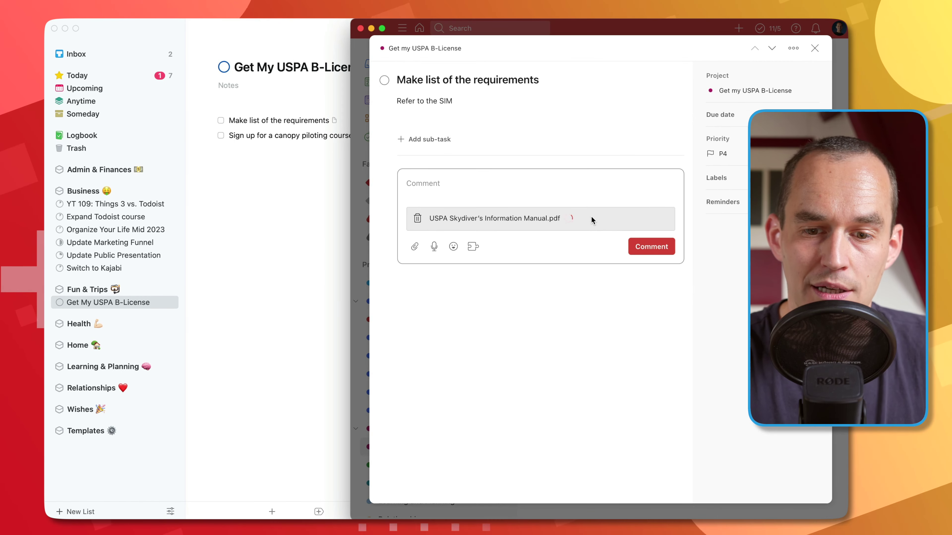
{"action": "left_click", "coordinate": [652, 246]}
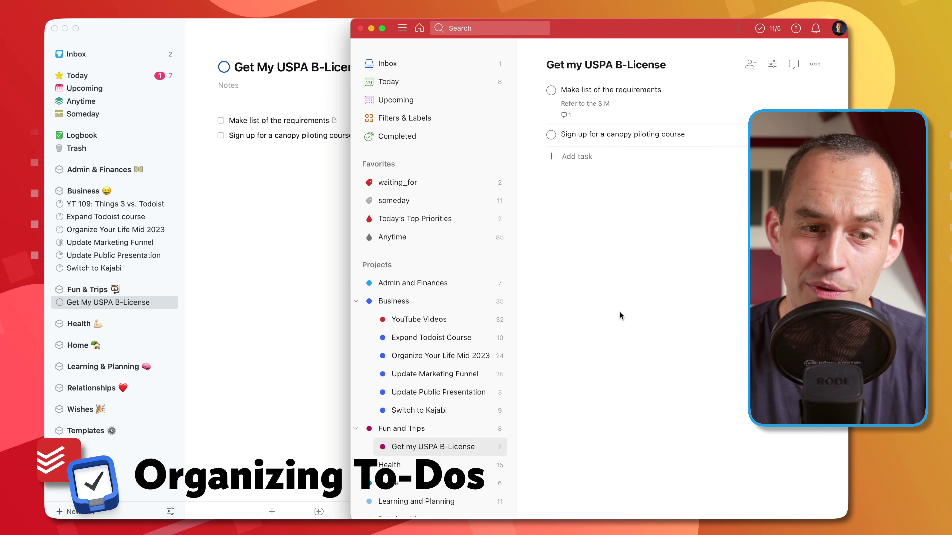
View the Today list in Things and in Todoist.
{"action": "left_click", "coordinate": [295, 173]}
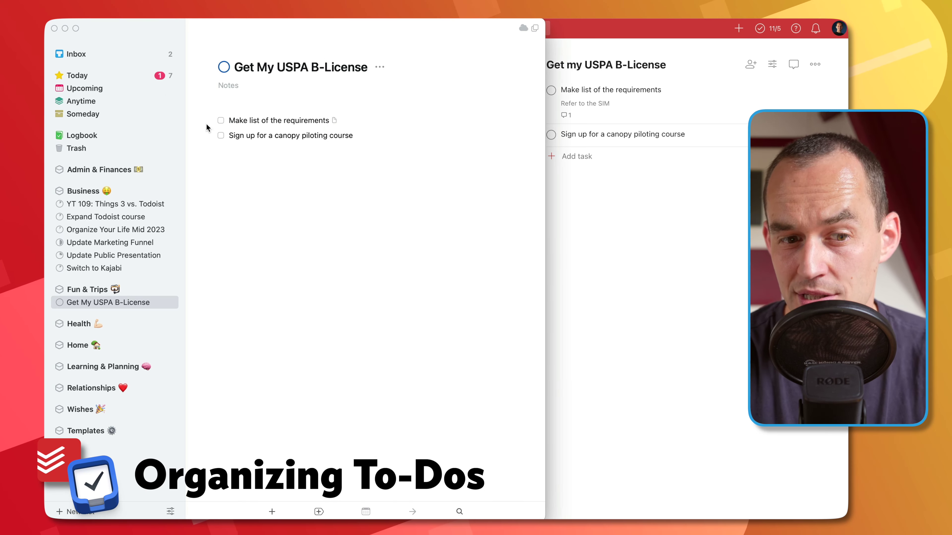
{"action": "left_click", "coordinate": [139, 75]}
{"action": "left_click", "coordinate": [553, 189]}
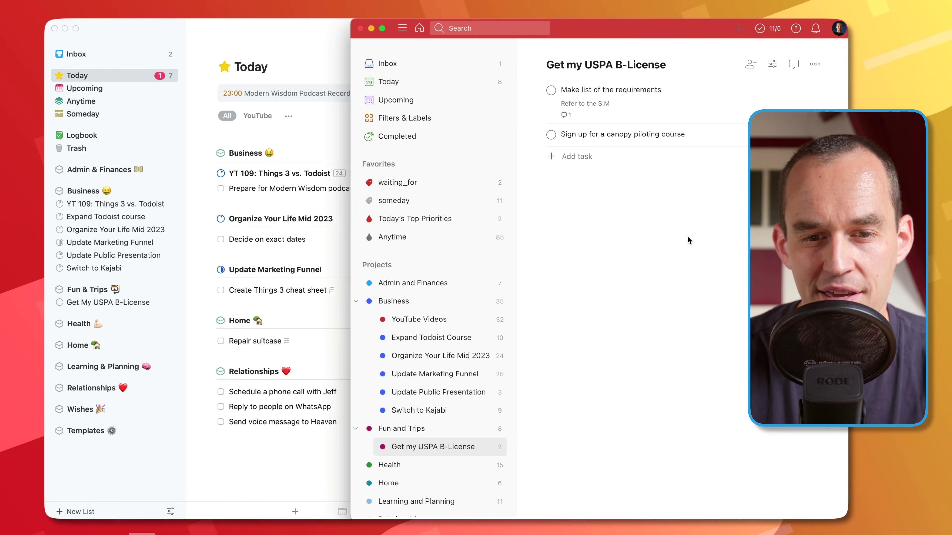
{"action": "left_click", "coordinate": [433, 77]}
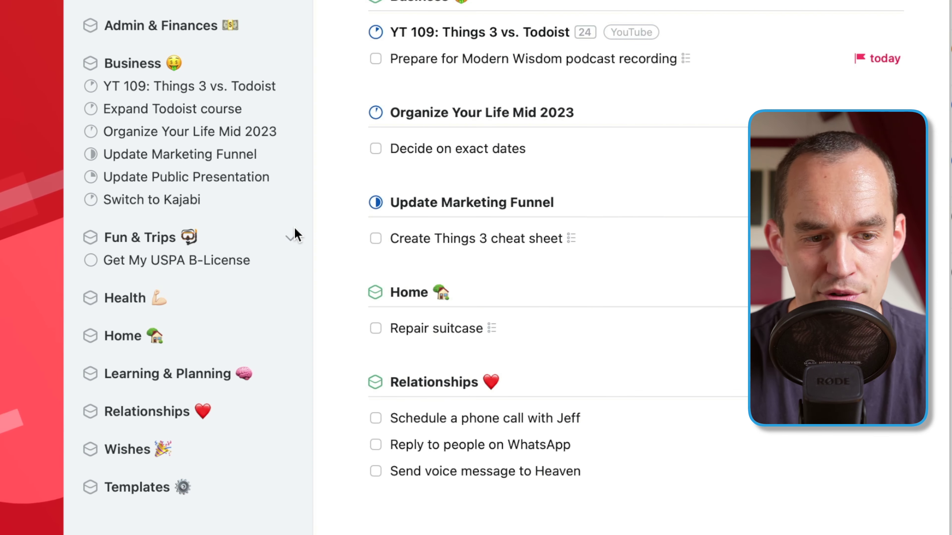
Open the Business area in Things and go through its individual to-dos that belong to no project.
{"action": "left_click", "coordinate": [165, 68]}
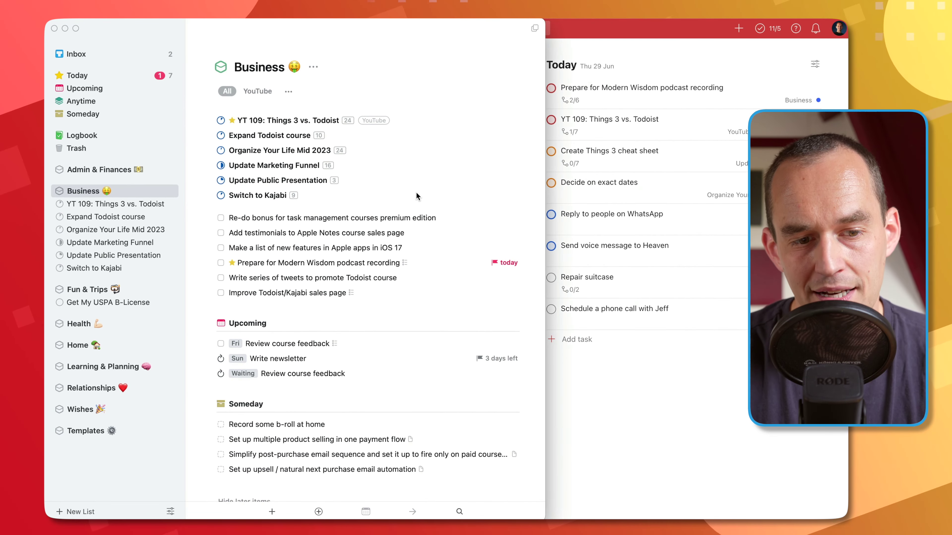
{"action": "left_click", "coordinate": [232, 218]}
{"action": "key", "text": "Down"}
{"action": "key", "text": "Down"}
{"action": "key", "text": "Down"}
{"action": "key", "text": "Down"}
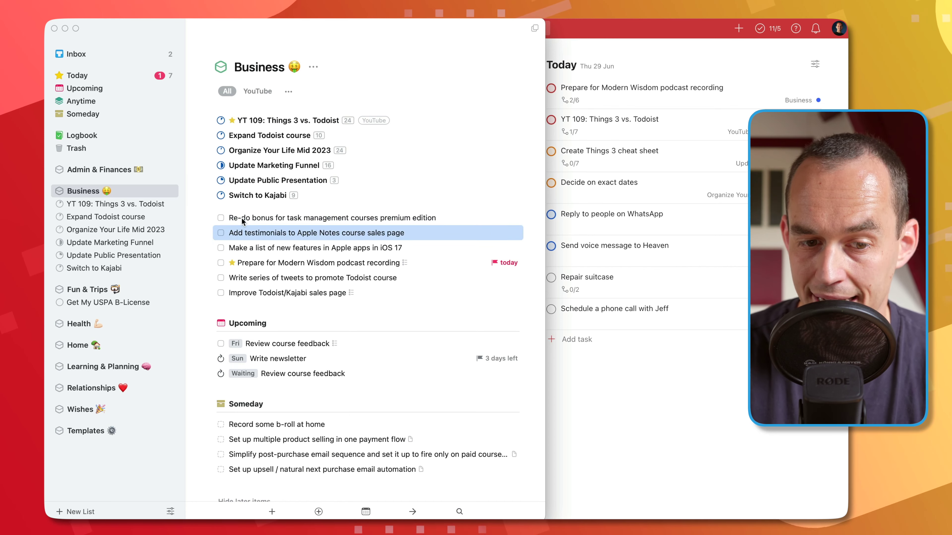
Go through the projects of the Things Business area and open the Switch to Kajabi project to view its headings.
{"action": "left_click", "coordinate": [299, 126]}
{"action": "key", "text": "Down"}
{"action": "key", "text": "Down"}
{"action": "key", "text": "Down"}
{"action": "key", "text": "Down"}
{"action": "key", "text": "Down"}
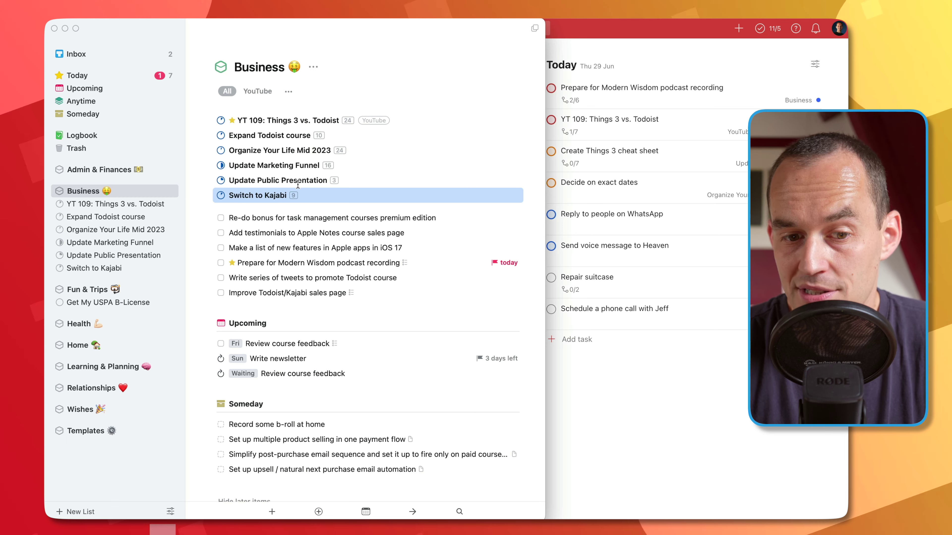
{"action": "double_click", "coordinate": [280, 195]}
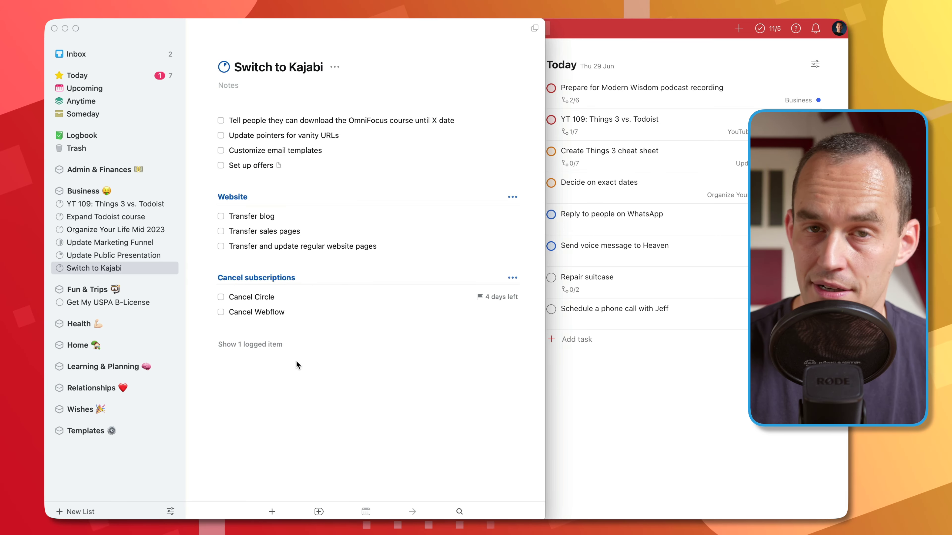
Switch to Todoist and look through the task list of the Business project.
{"action": "key", "text": "super+Tab"}
{"action": "scroll", "coordinate": [414, 180], "scroll_direction": "down", "scroll_amount": 1}
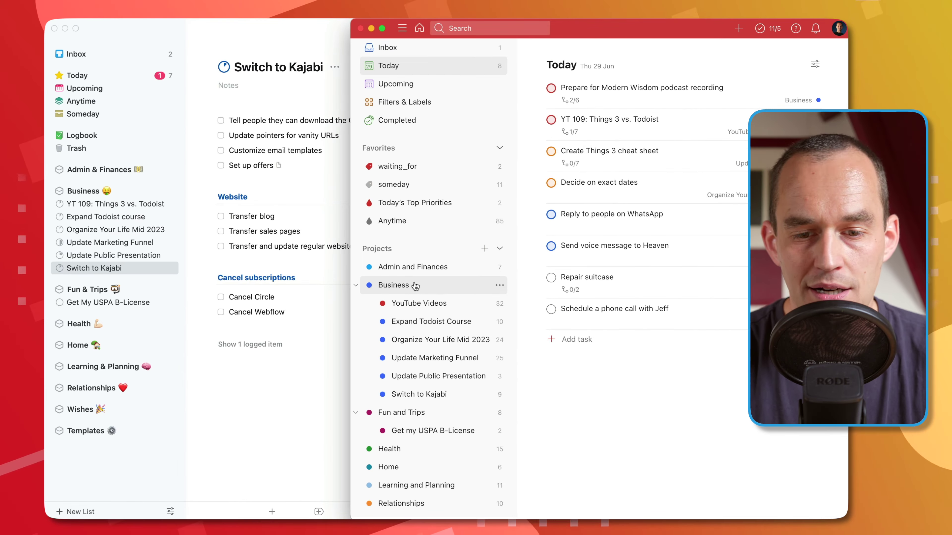
{"action": "left_click", "coordinate": [404, 107]}
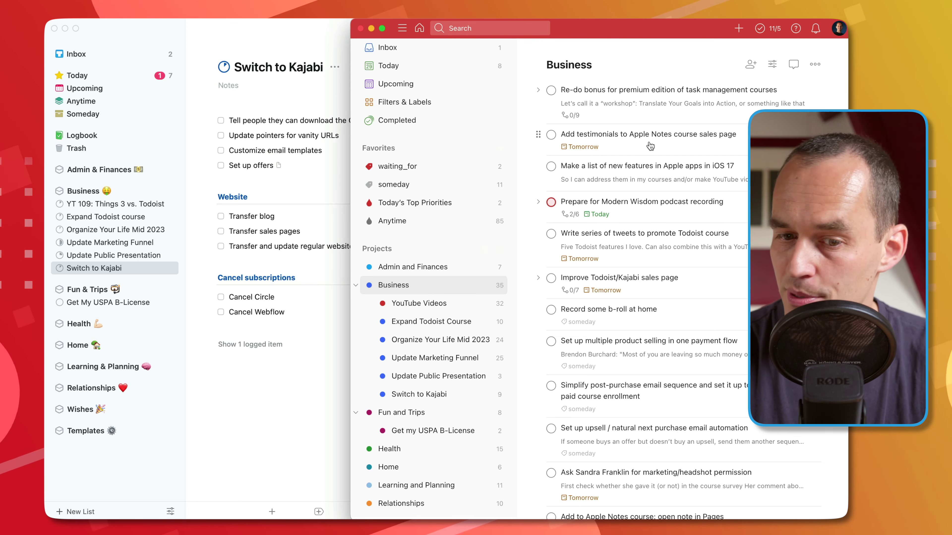
{"action": "scroll", "coordinate": [650, 146], "scroll_direction": "down", "scroll_amount": 10}
{"action": "scroll", "coordinate": [650, 146], "scroll_direction": "up", "scroll_amount": 10}
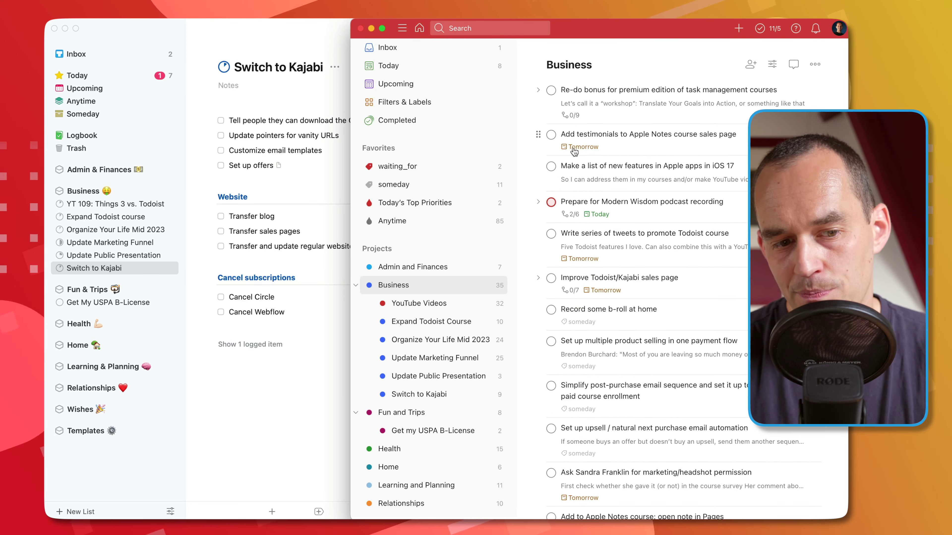
Return to the Business area in Things and highlight a single to-do and the YT 109 project for comparison.
{"action": "left_click", "coordinate": [88, 187]}
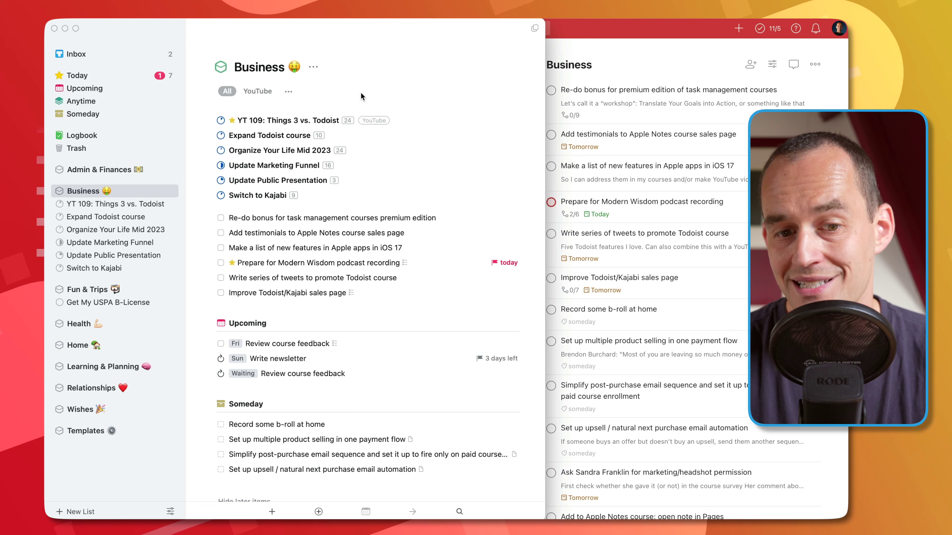
{"action": "left_click", "coordinate": [266, 222]}
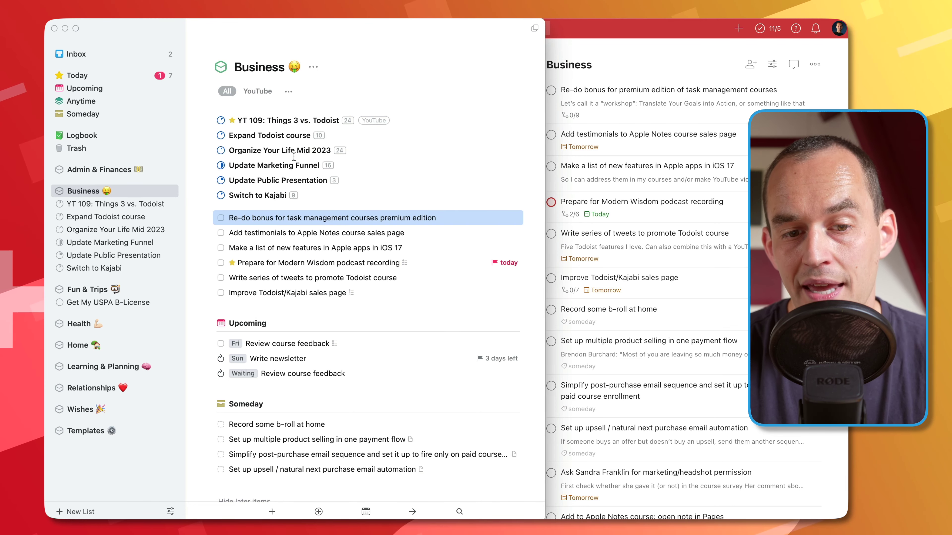
{"action": "left_click", "coordinate": [298, 119]}
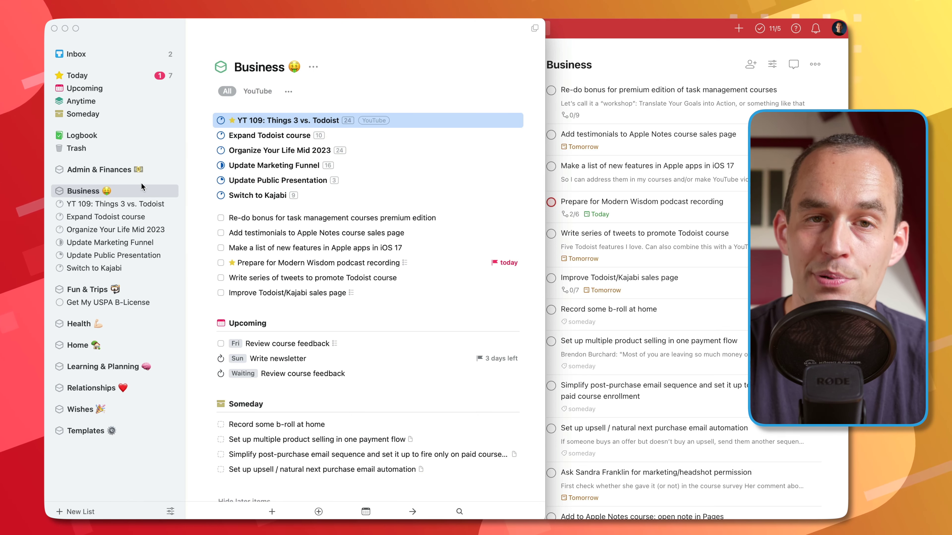
Compare the Business task list in Todoist with the layout of the Things Business area.
{"action": "left_click", "coordinate": [641, 36]}
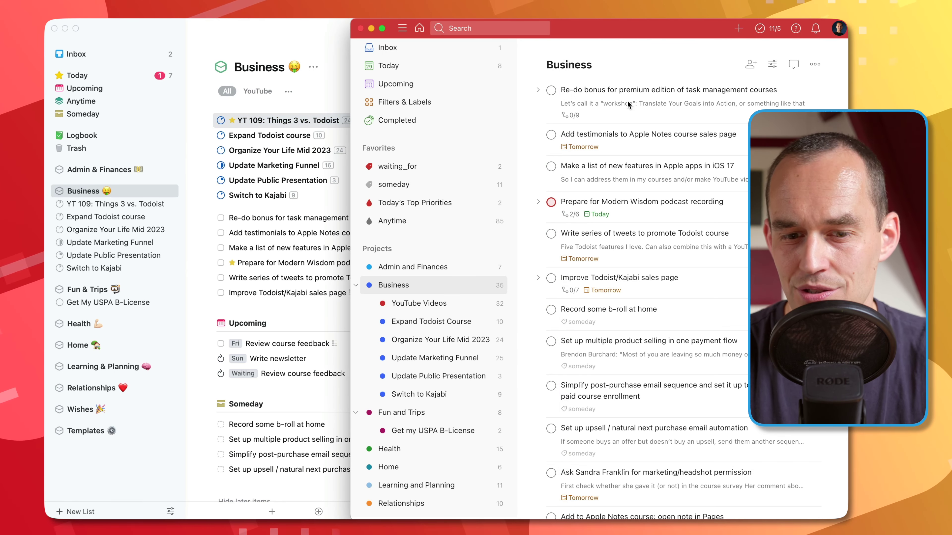
{"action": "scroll", "coordinate": [614, 225], "scroll_direction": "down", "scroll_amount": 5}
{"action": "scroll", "coordinate": [606, 277], "scroll_direction": "up", "scroll_amount": 5}
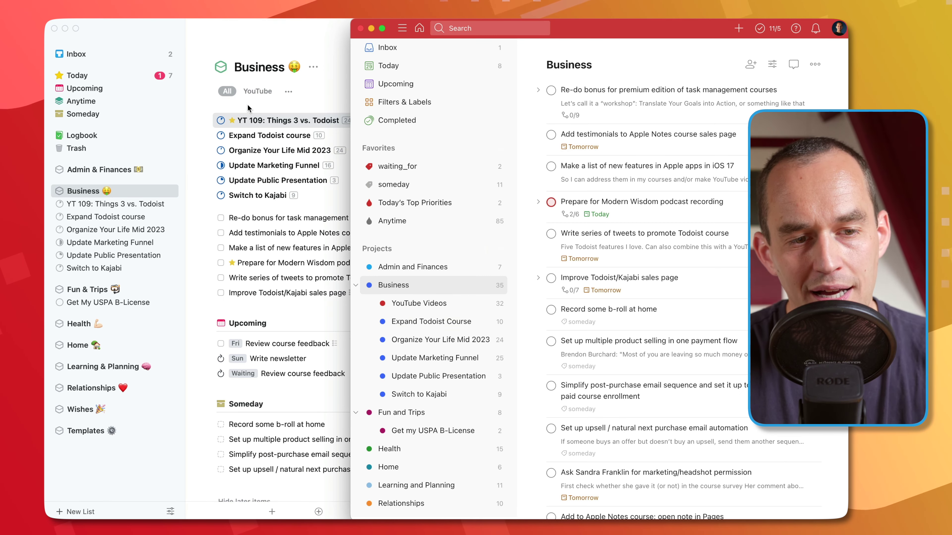
{"action": "left_click", "coordinate": [257, 42]}
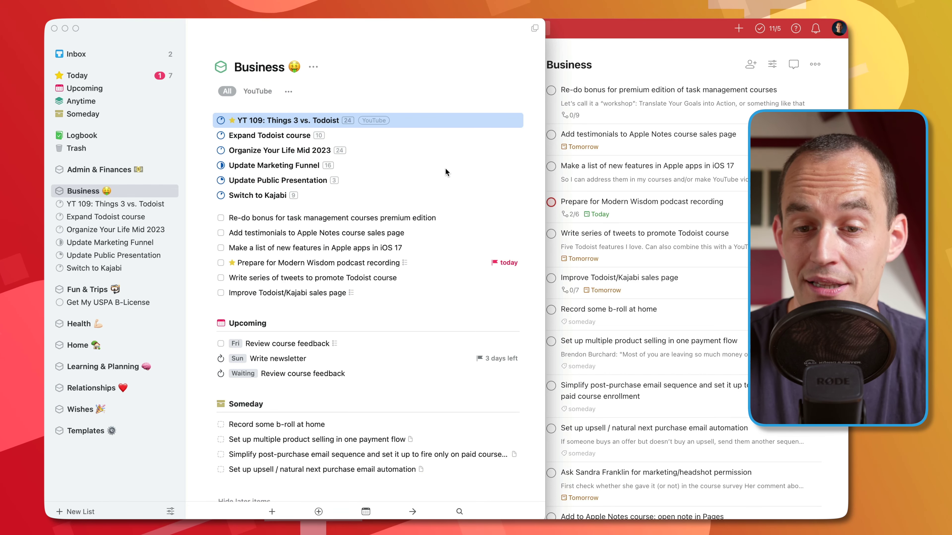
{"action": "left_click", "coordinate": [592, 40]}
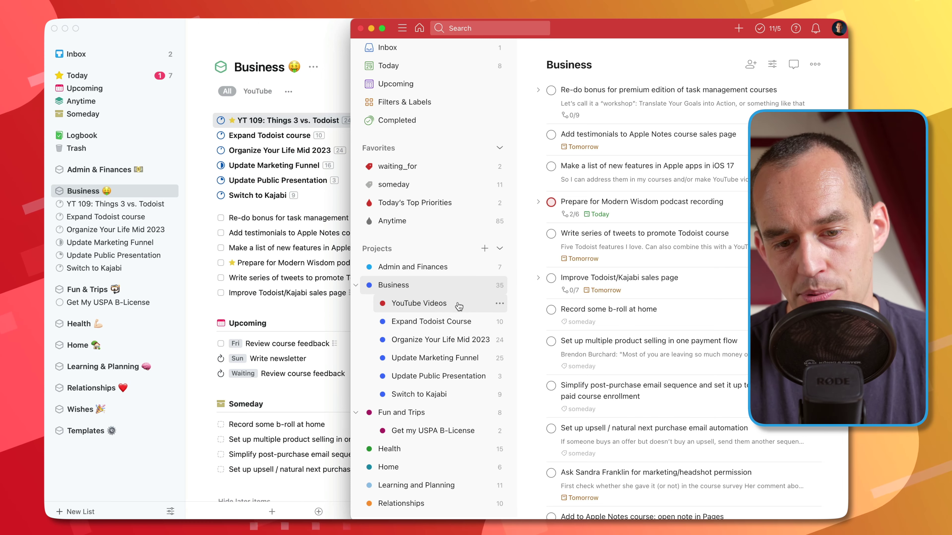
Open the YouTube Videos project in Todoist and look across its board columns around Writing and Recording.
{"action": "left_click", "coordinate": [469, 303]}
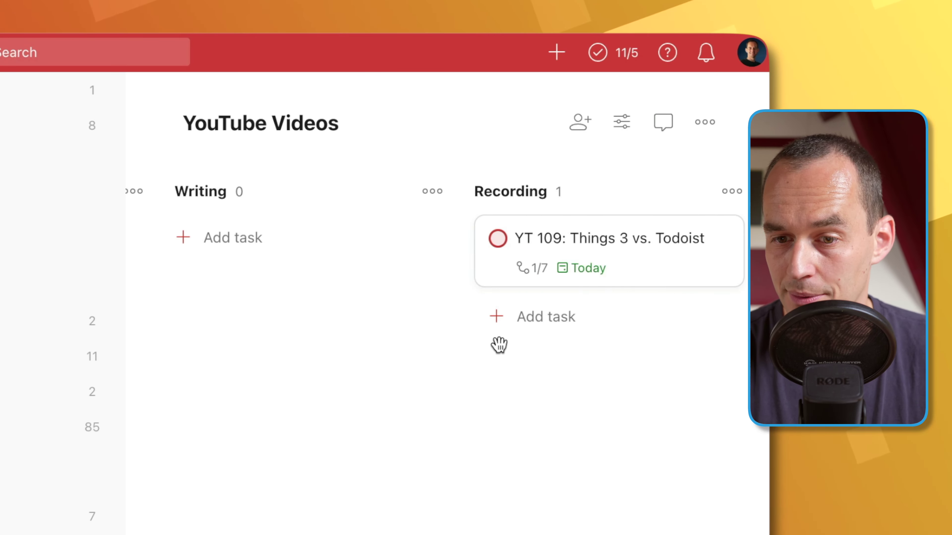
{"action": "scroll", "coordinate": [499, 345], "scroll_direction": "left", "scroll_amount": 10}
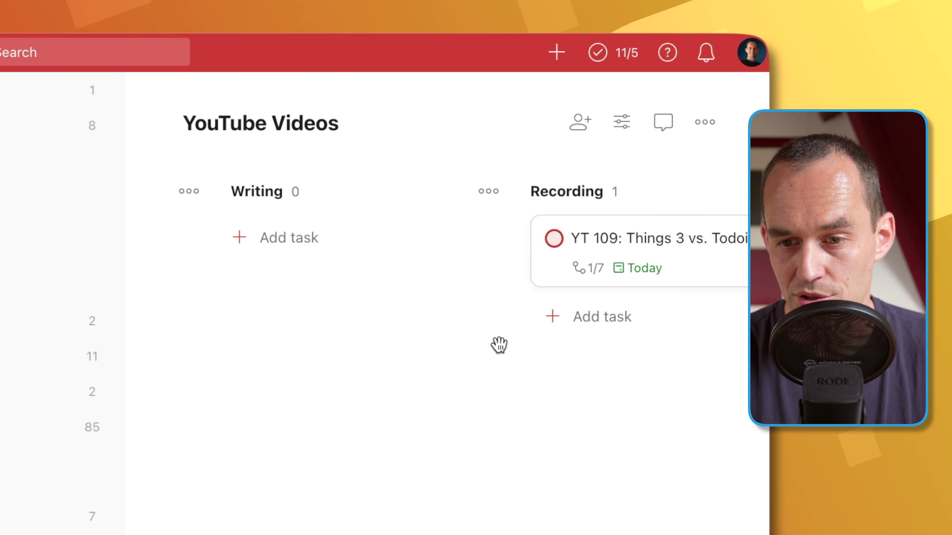
{"action": "scroll", "coordinate": [499, 345], "scroll_direction": "right", "scroll_amount": 10}
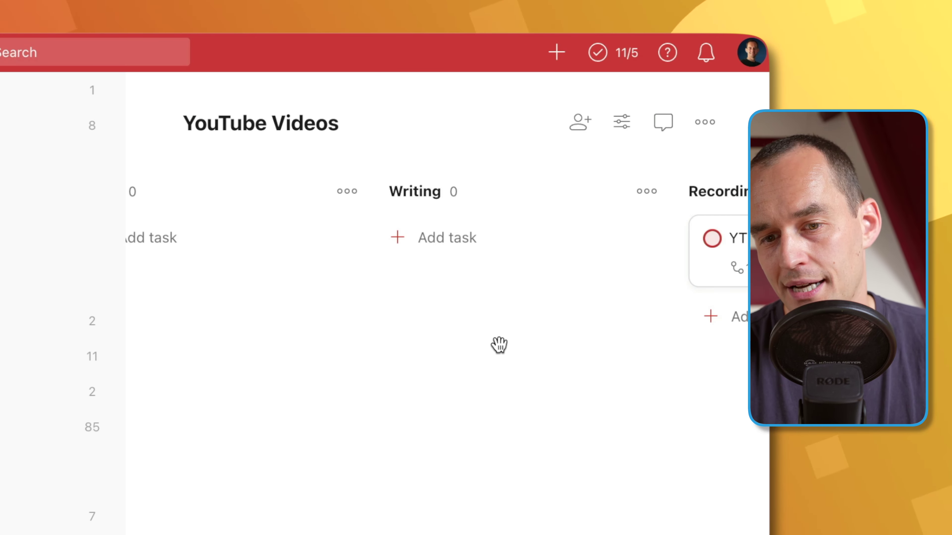
{"action": "scroll", "coordinate": [499, 345], "scroll_direction": "left", "scroll_amount": 5}
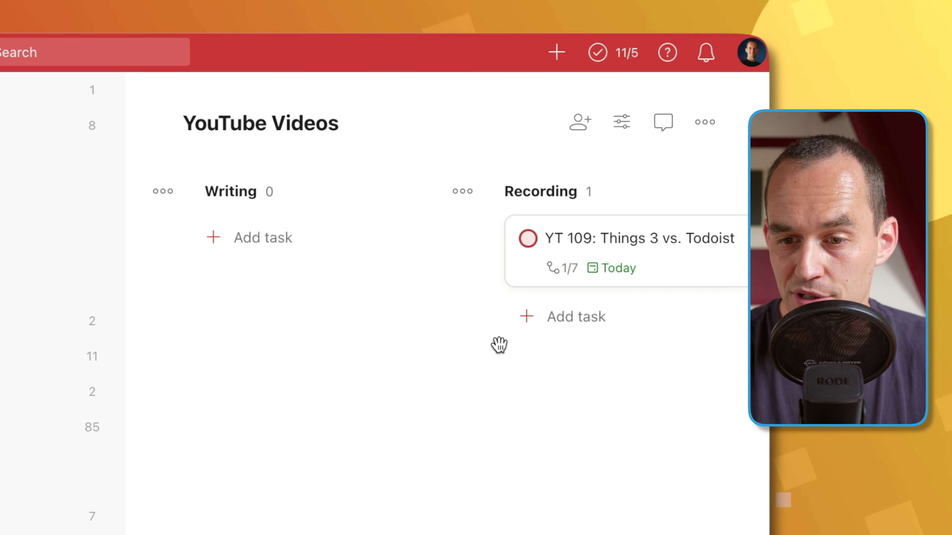
Try moving the "YT 109: Things 3 vs. Todoist" card from the Recording column towards the Writing column.
{"action": "left_click_drag", "start_coordinate": [601, 261], "coordinate": [482, 262]}
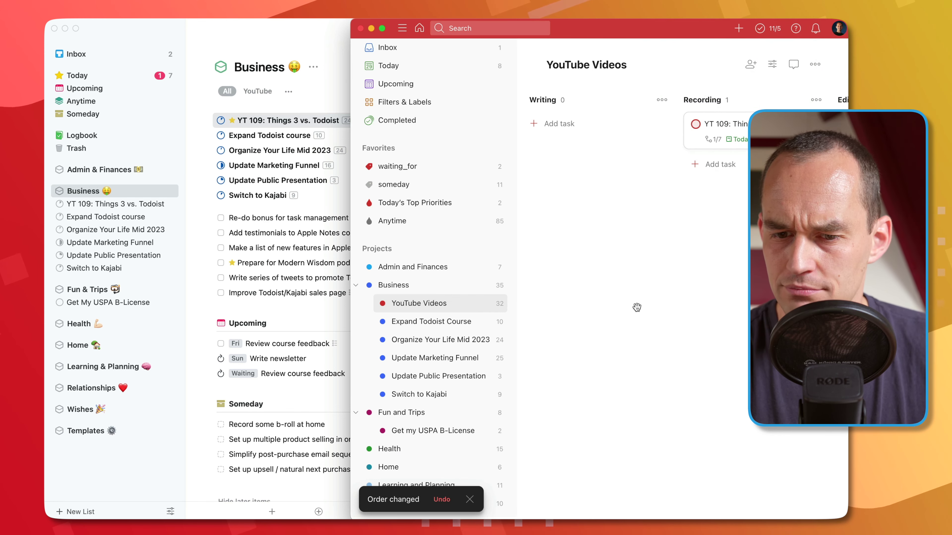
{"action": "scroll", "coordinate": [537, 210], "scroll_direction": "right", "scroll_amount": 5}
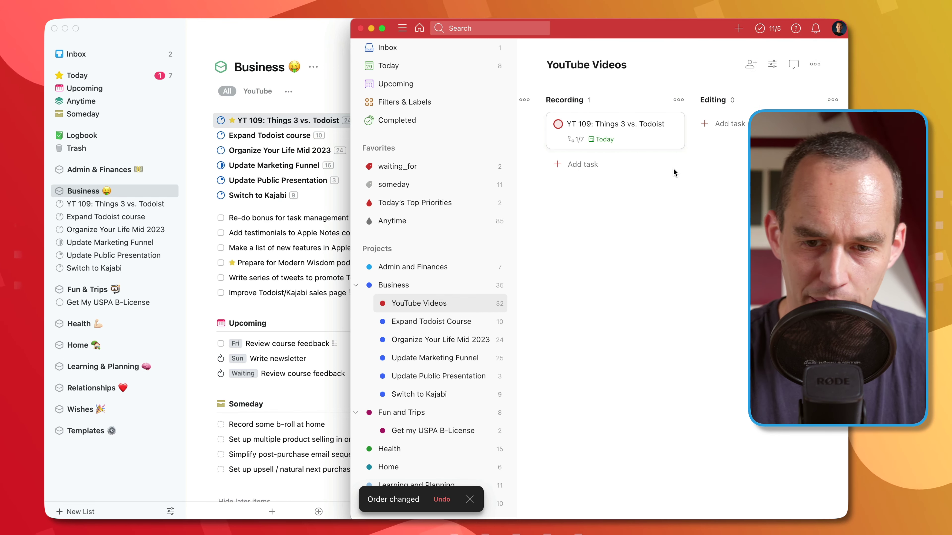
{"action": "left_click_drag", "start_coordinate": [588, 139], "coordinate": [617, 121]}
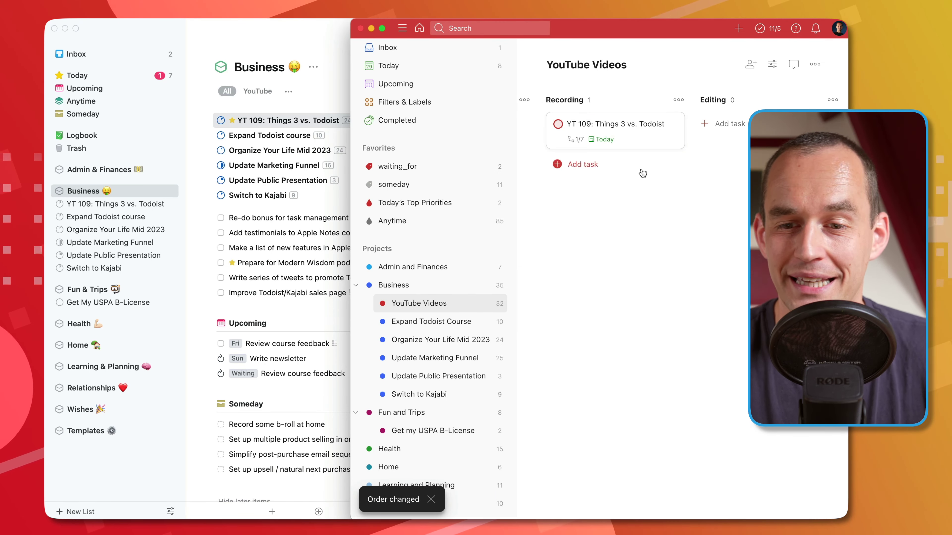
Open the "YT 109: Things 3 vs. Todoist" task and look through its sub-tasks.
{"action": "left_click", "coordinate": [617, 121]}
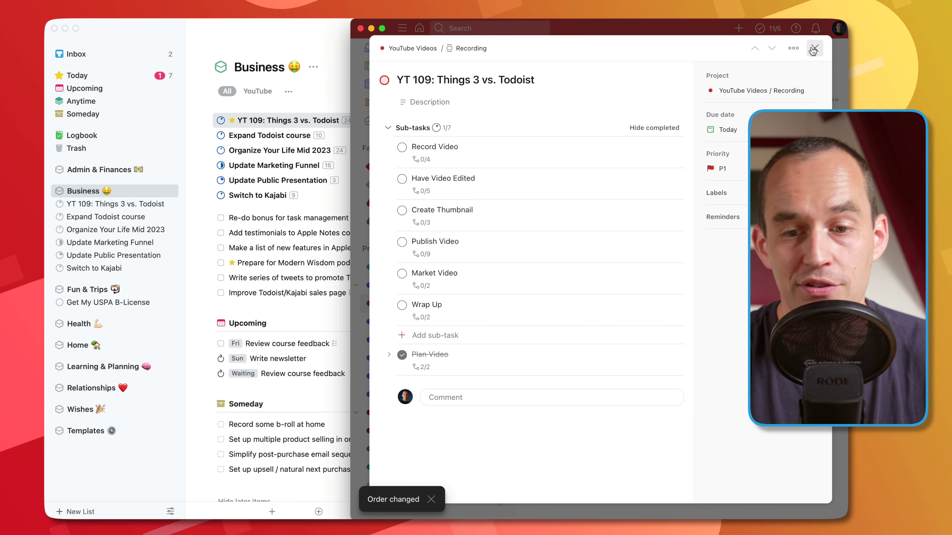
Open the Today view in Todoist and look through its sorting and grouping options.
{"action": "key", "text": "Escape"}
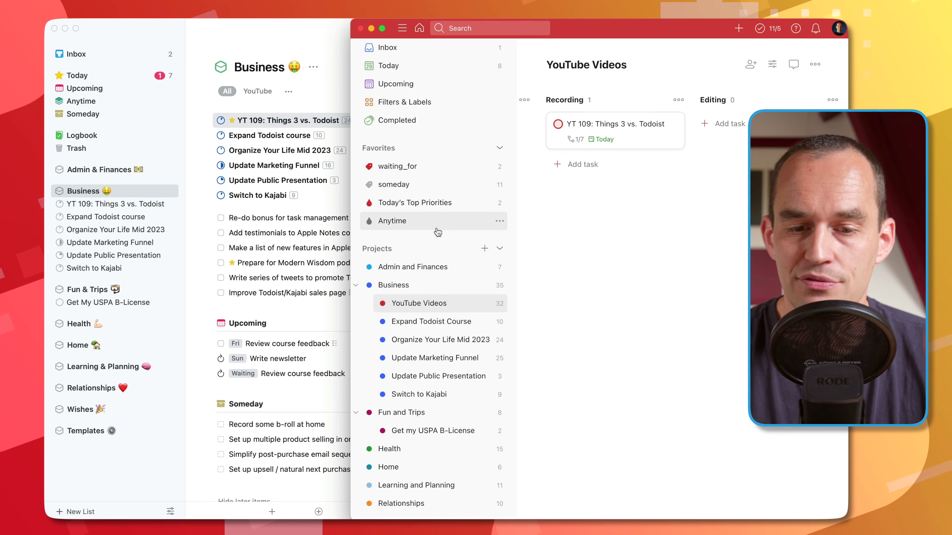
{"action": "left_click", "coordinate": [431, 66]}
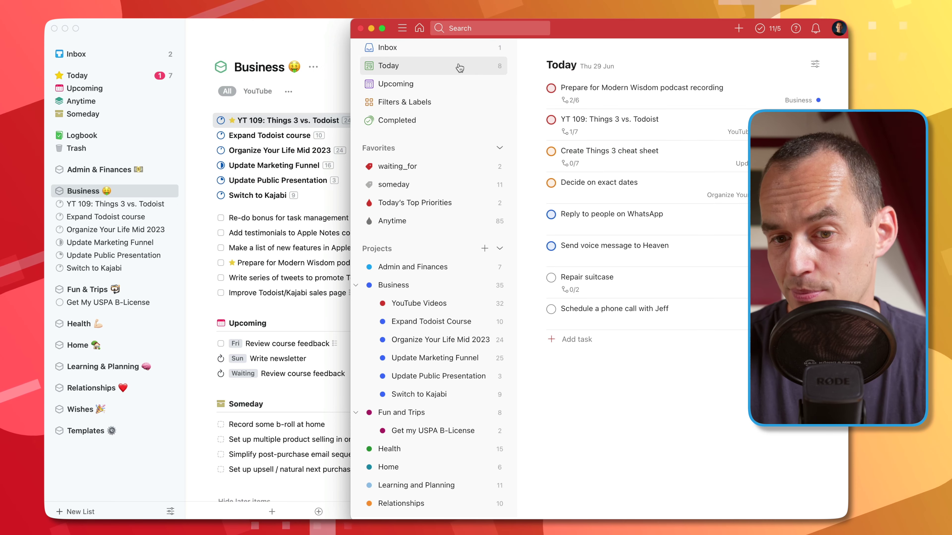
{"action": "left_click", "coordinate": [817, 65]}
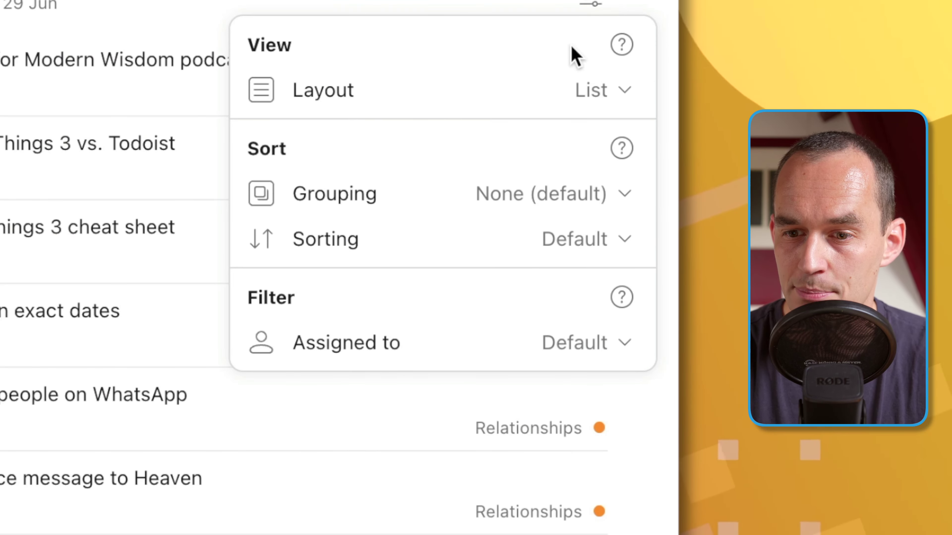
{"action": "left_click", "coordinate": [790, 163]}
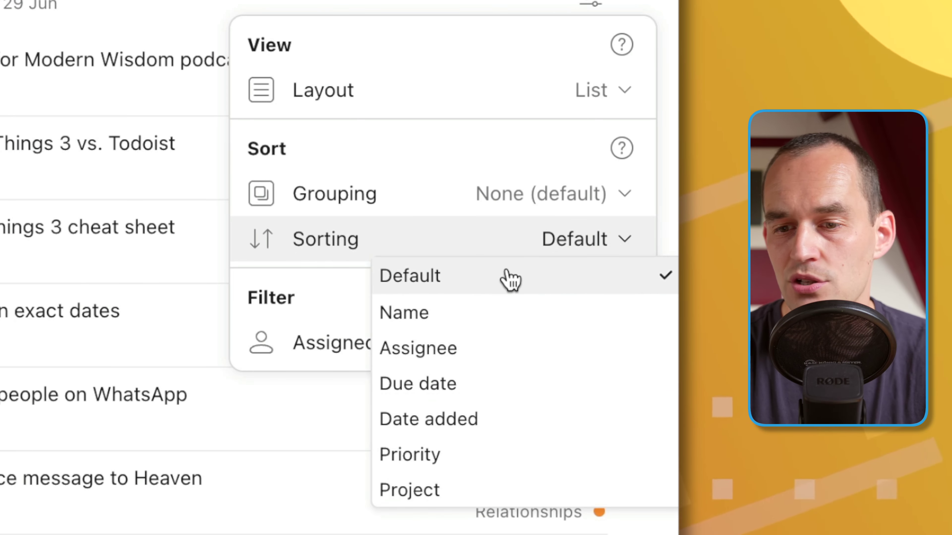
{"action": "left_click", "coordinate": [510, 277]}
{"action": "left_click", "coordinate": [589, 195]}
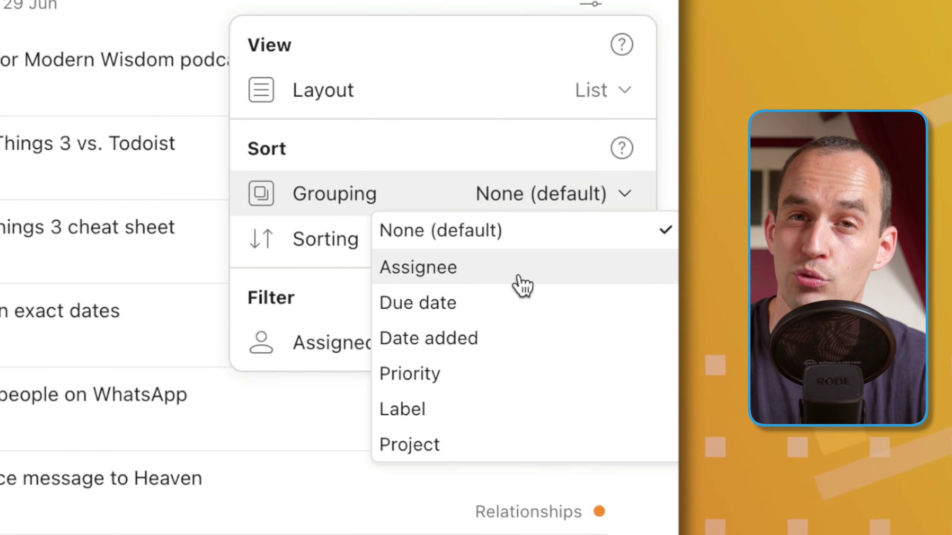
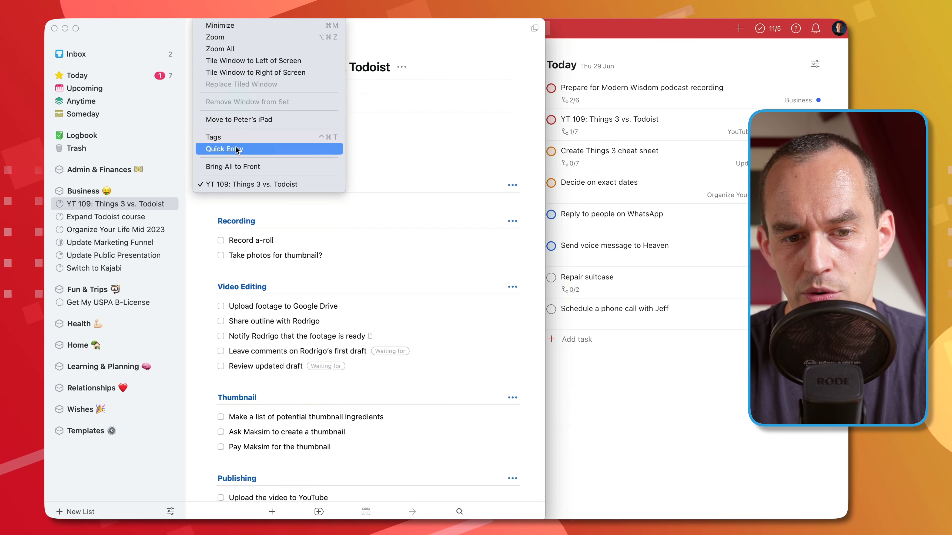
Look through the list of available tags in Things, then close it.
{"action": "left_click", "coordinate": [225, 137]}
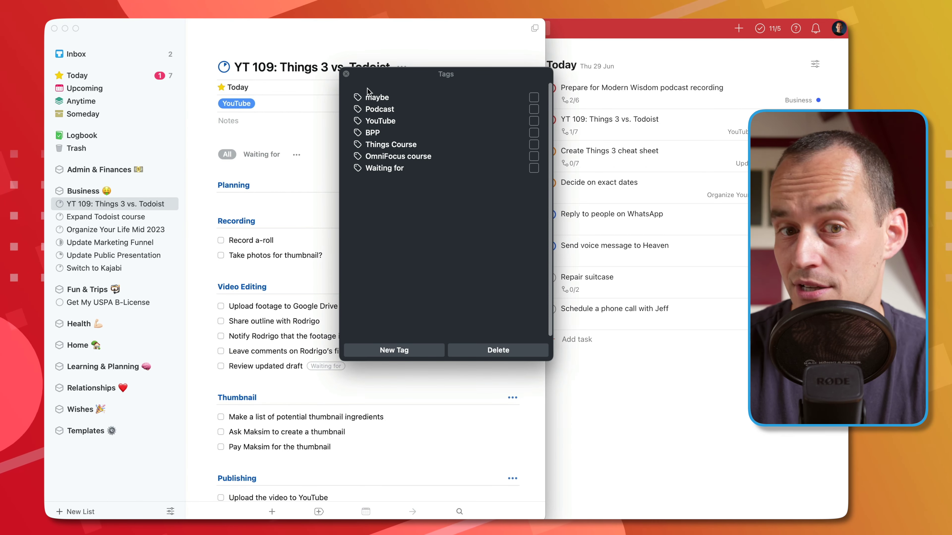
{"action": "left_click", "coordinate": [347, 74]}
Switch to Todoist and add a label named YouTube in the default Charcoal color.
{"action": "left_click", "coordinate": [620, 416]}
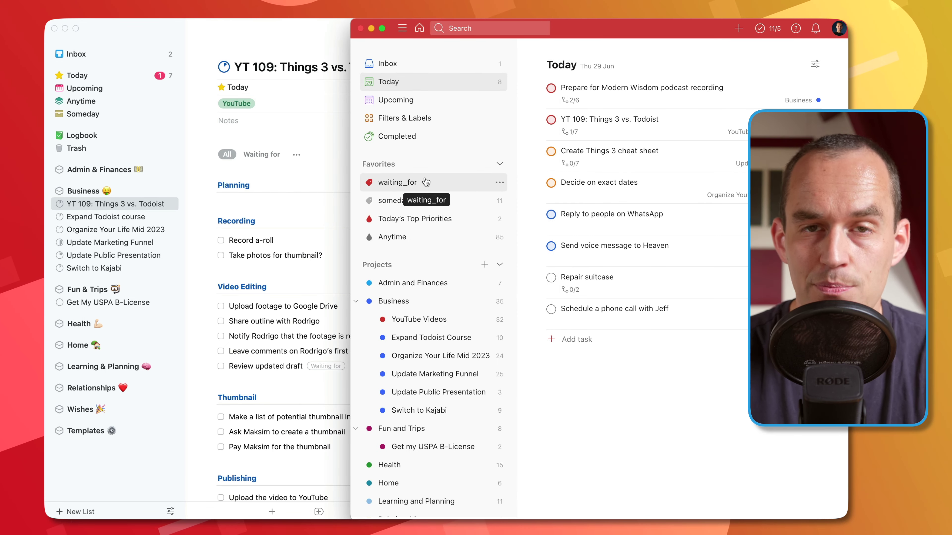
{"action": "left_click", "coordinate": [416, 120]}
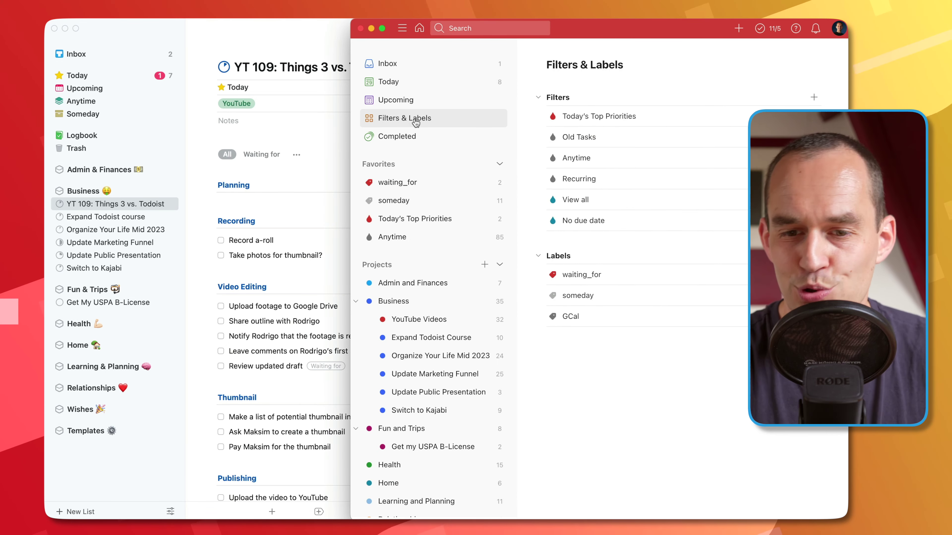
{"action": "left_click", "coordinate": [814, 256]}
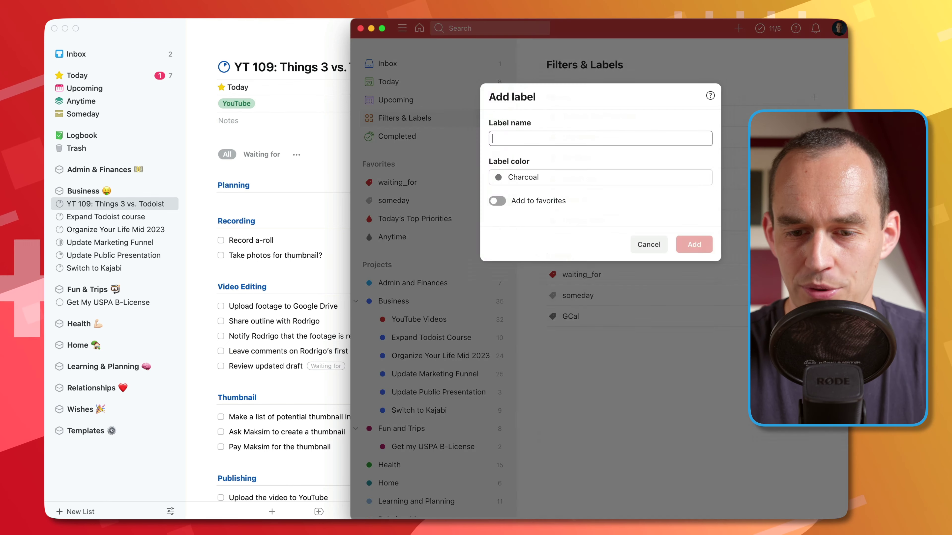
{"action": "type", "text": "YouTube"}
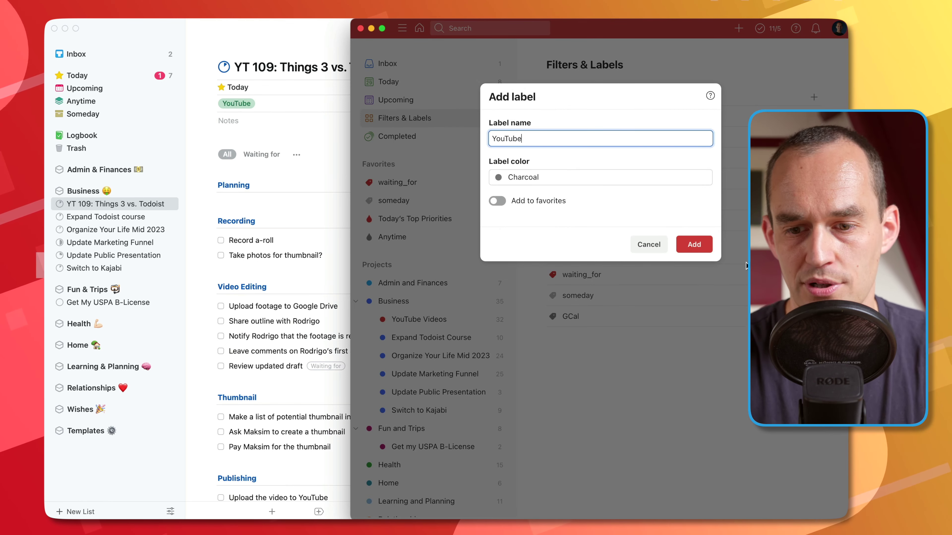
{"action": "left_click", "coordinate": [697, 248]}
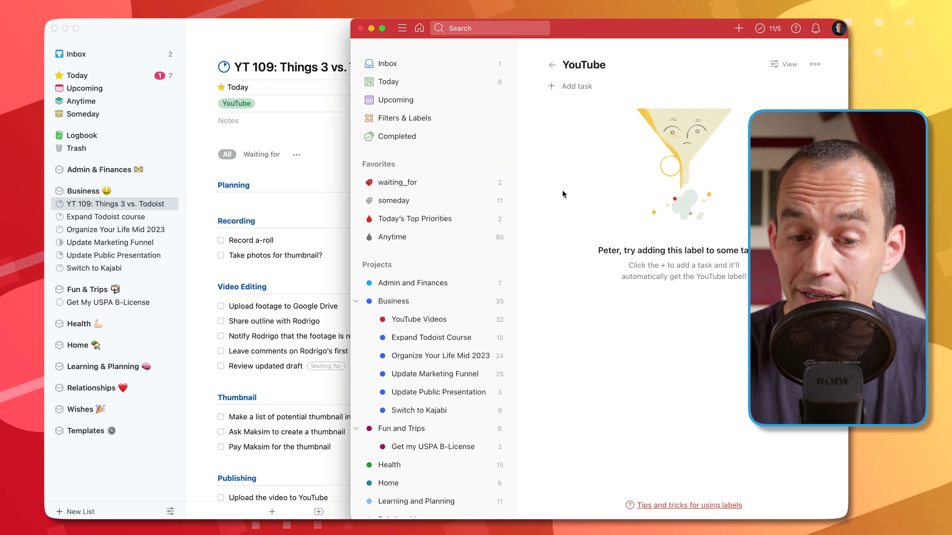
Open the Today's Top Priorities filter and examine its query settings without changing them.
{"action": "left_click", "coordinate": [405, 118]}
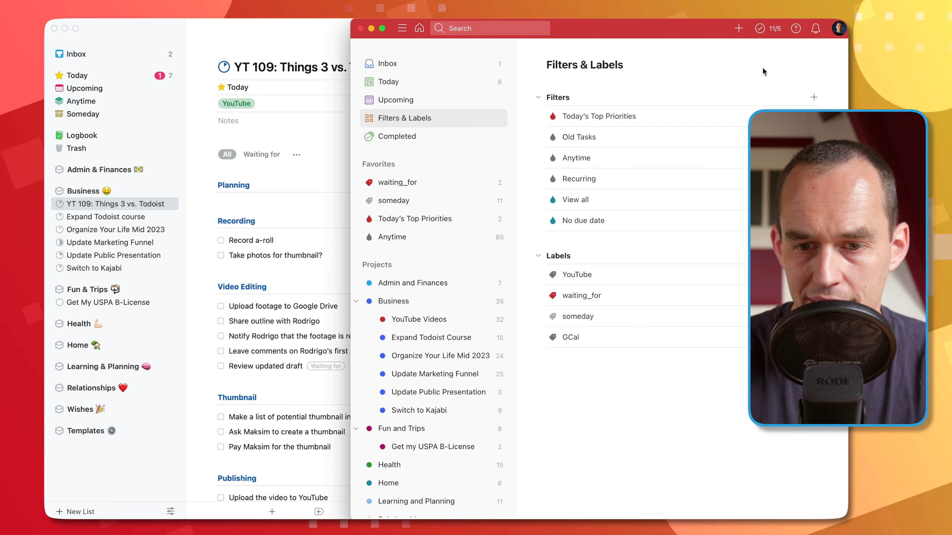
{"action": "left_click", "coordinate": [614, 118]}
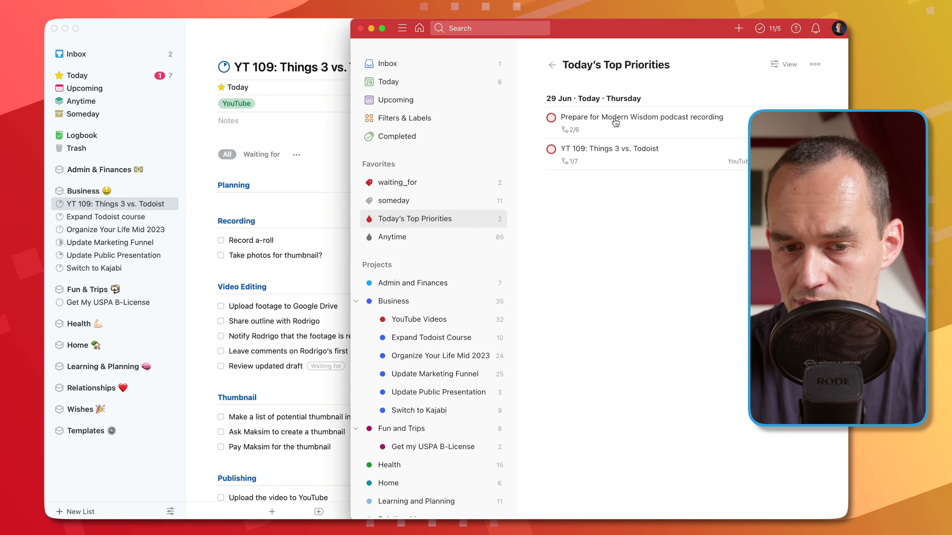
{"action": "left_click", "coordinate": [815, 64]}
{"action": "left_click", "coordinate": [757, 79]}
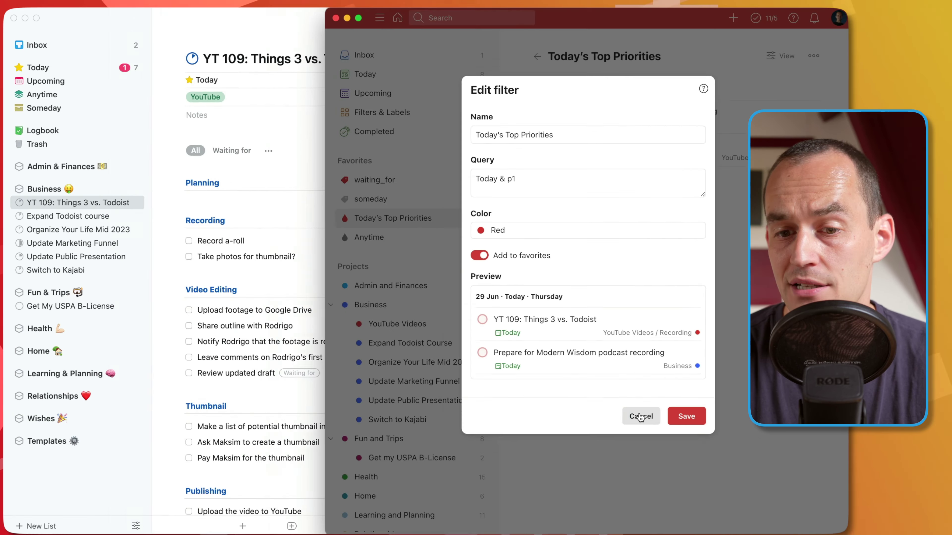
{"action": "left_click", "coordinate": [555, 496]}
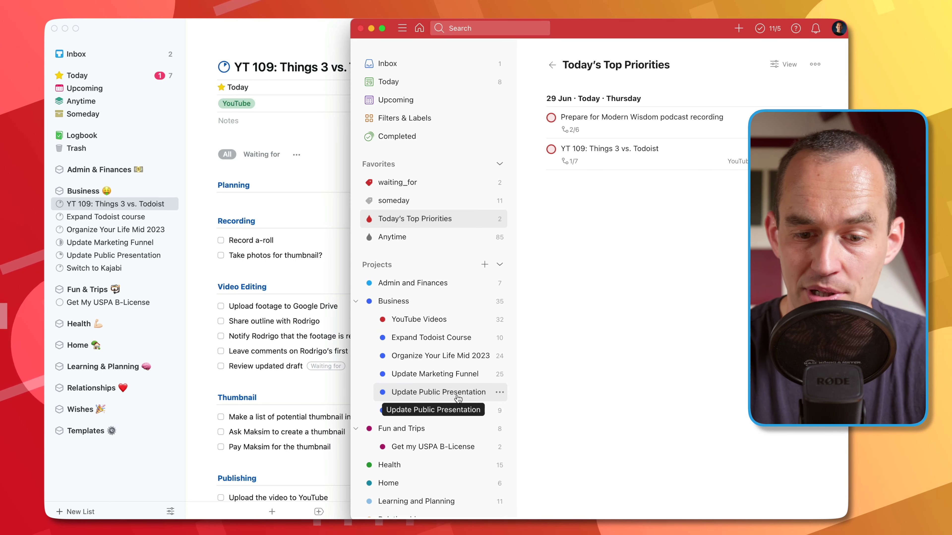
Open the Switch to Kajabi project and look at its sharing options for inviting collaborators.
{"action": "left_click", "coordinate": [445, 410]}
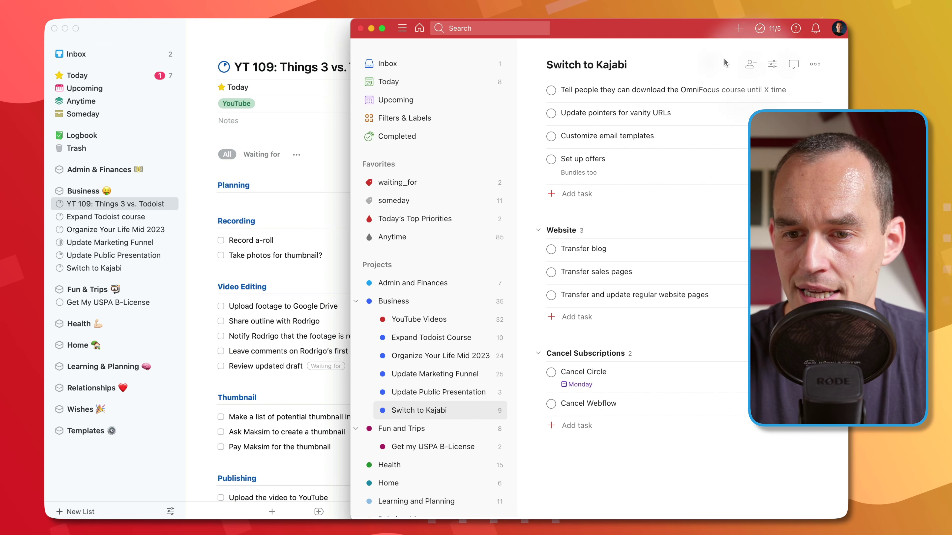
{"action": "left_click", "coordinate": [751, 65]}
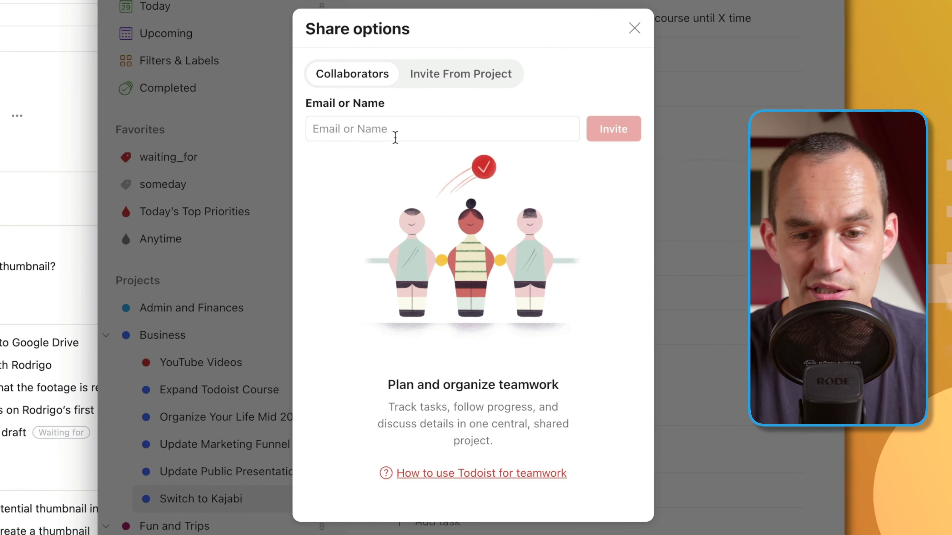
{"action": "left_click", "coordinate": [550, 166]}
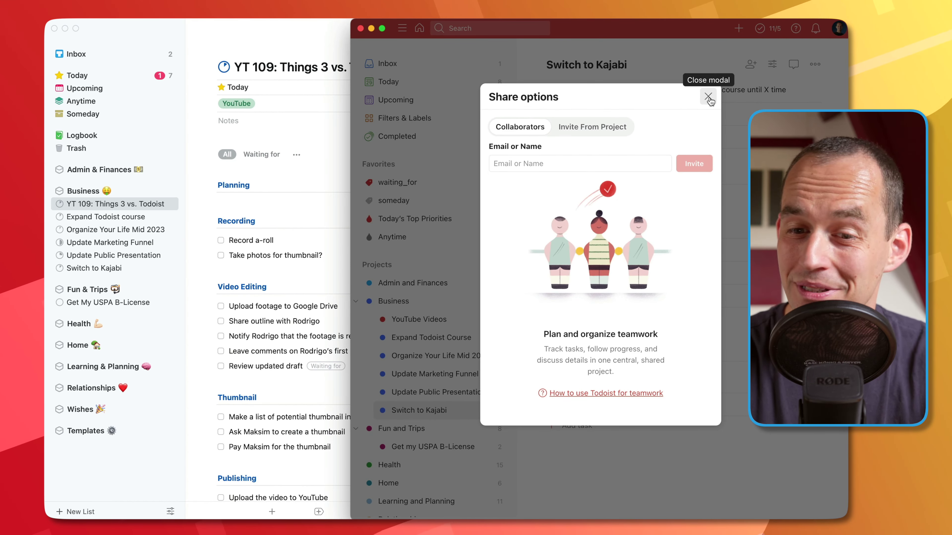
{"action": "left_click", "coordinate": [708, 97]}
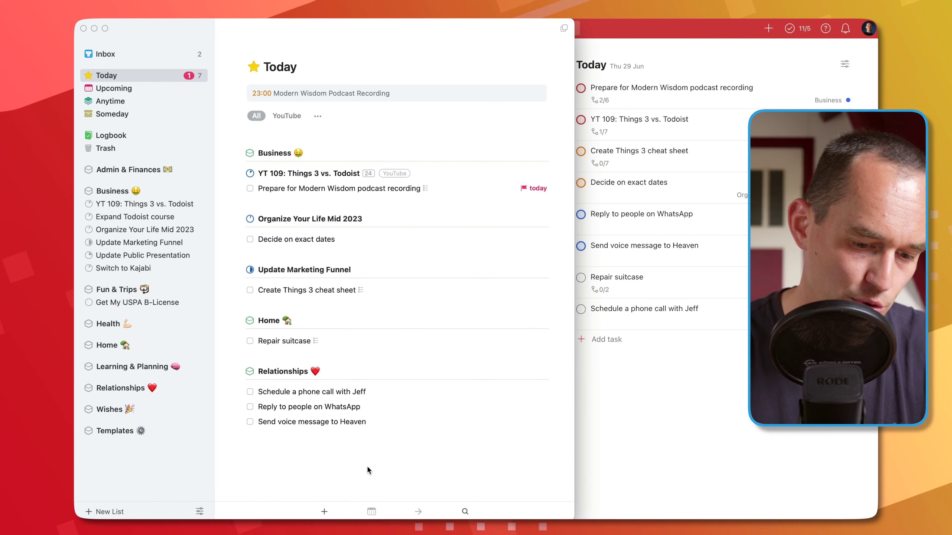
Enter a new Things to-do "Buy my own skydiving helmet" through Quick Entry with a deadline of Friday 14 July.
{"action": "key", "text": "ctrl+space"}
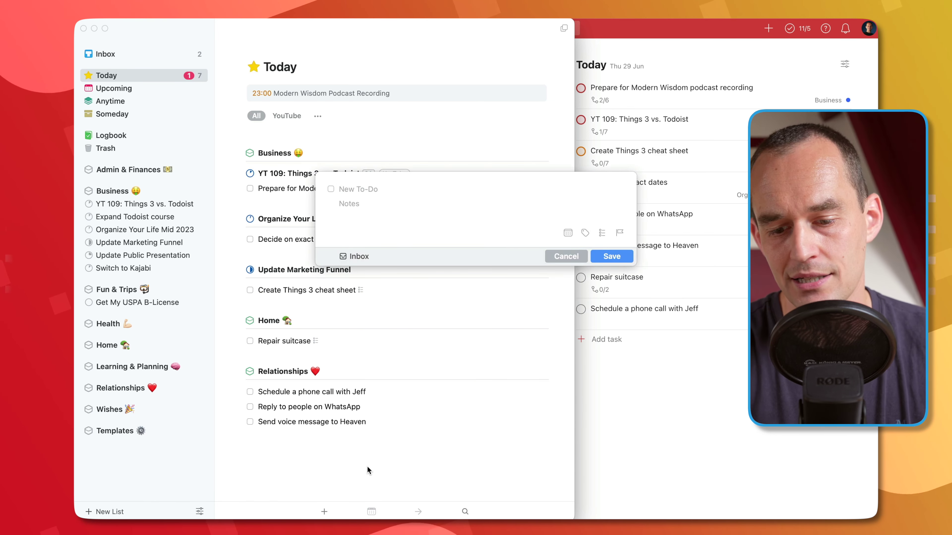
{"action": "type", "text": "Buy my own sky"}
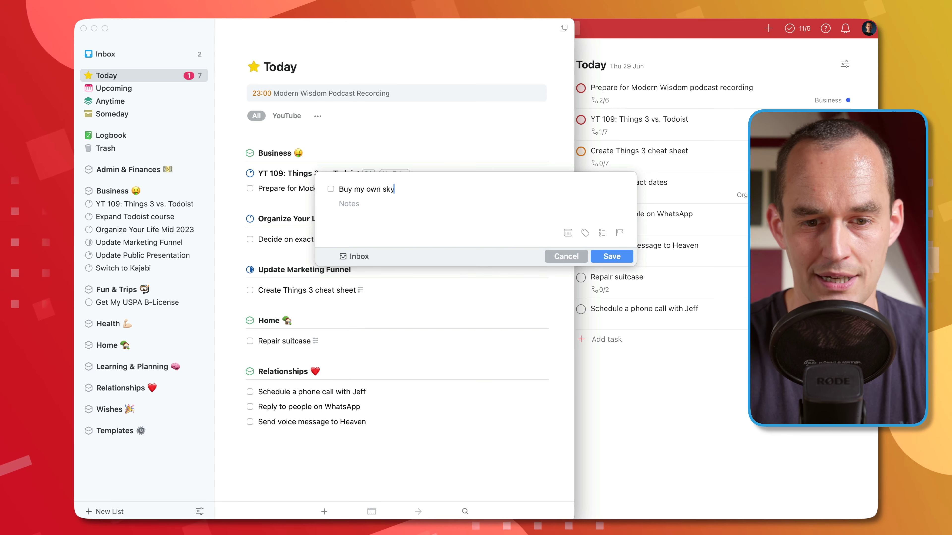
{"action": "type", "text": "diving helmet"}
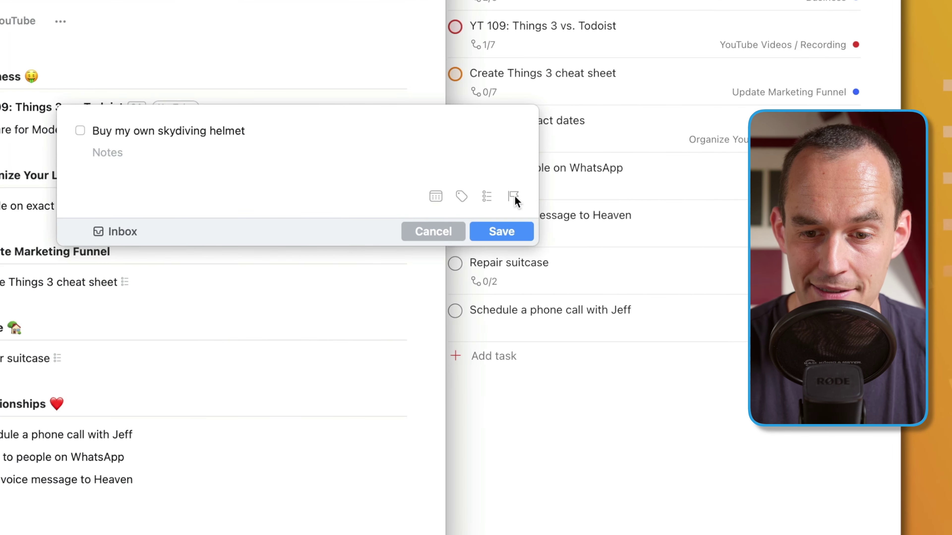
{"action": "left_click", "coordinate": [619, 232]}
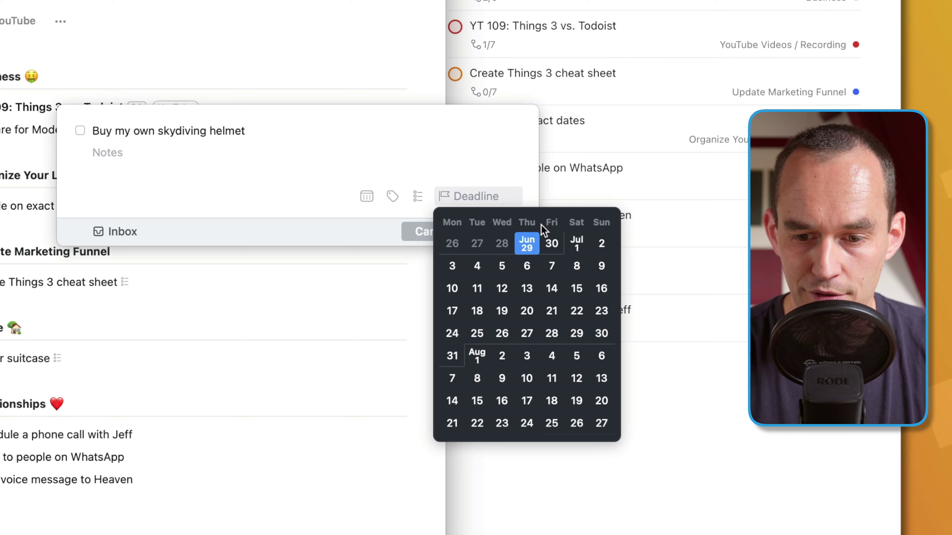
{"action": "left_click", "coordinate": [552, 289]}
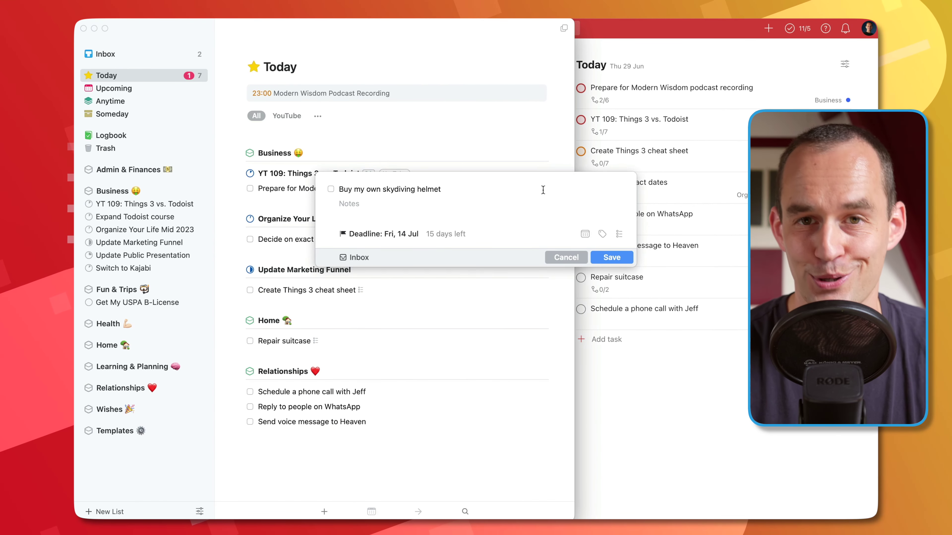
Assign the new skydiving helmet to-do to the Fun & Trips area.
{"action": "left_click", "coordinate": [342, 258]}
{"action": "scroll", "coordinate": [394, 375], "scroll_direction": "down", "scroll_amount": 2}
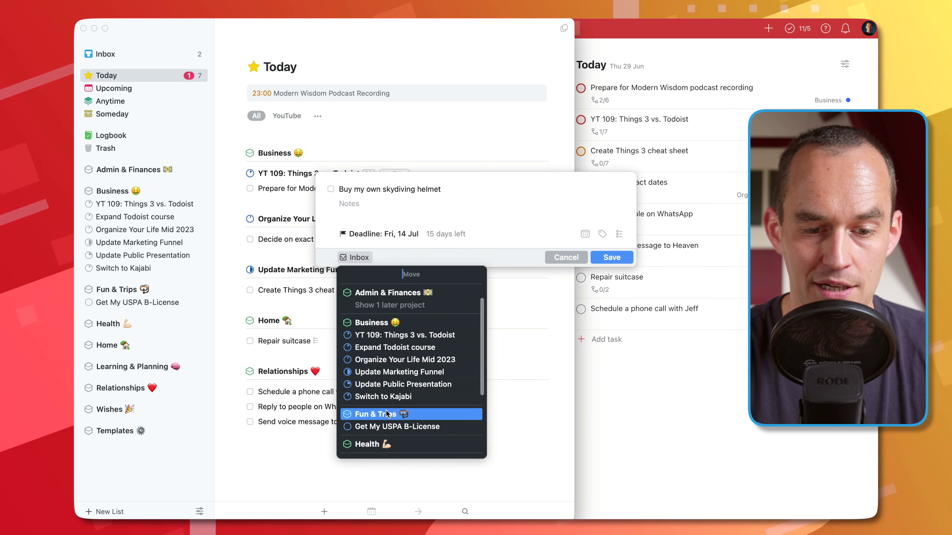
{"action": "left_click", "coordinate": [387, 414]}
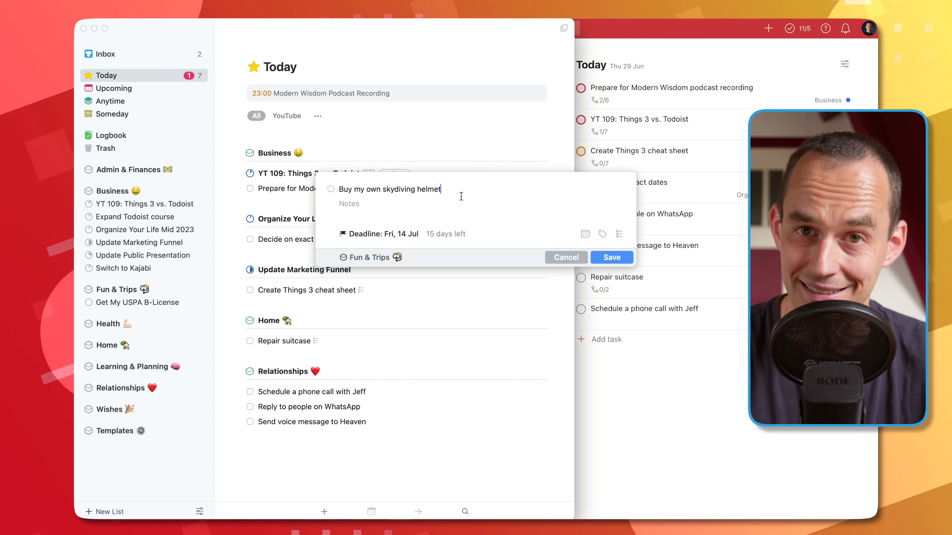
Schedule the skydiving helmet to-do for Saturday 1 July, save it and show the Upcoming list.
{"action": "left_click", "coordinate": [585, 235]}
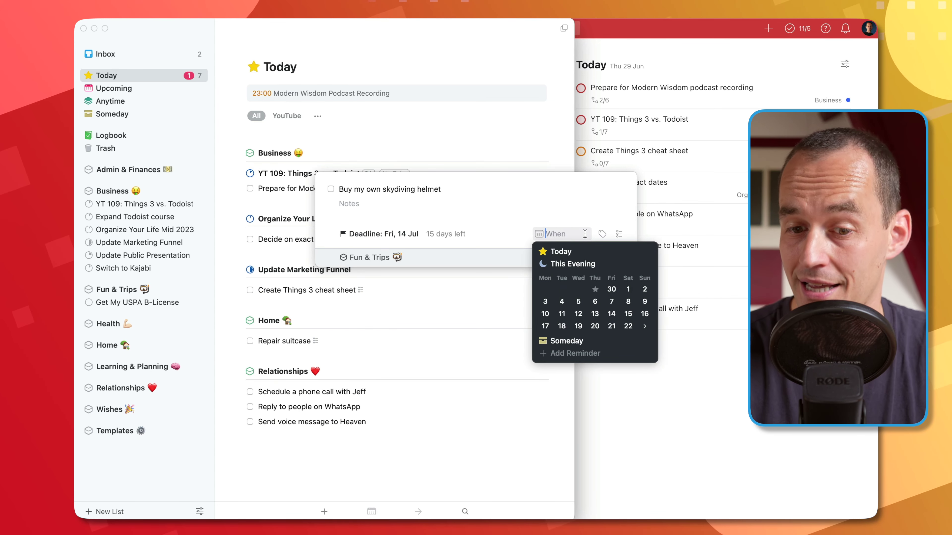
{"action": "left_click", "coordinate": [628, 289]}
{"action": "left_click", "coordinate": [618, 275]}
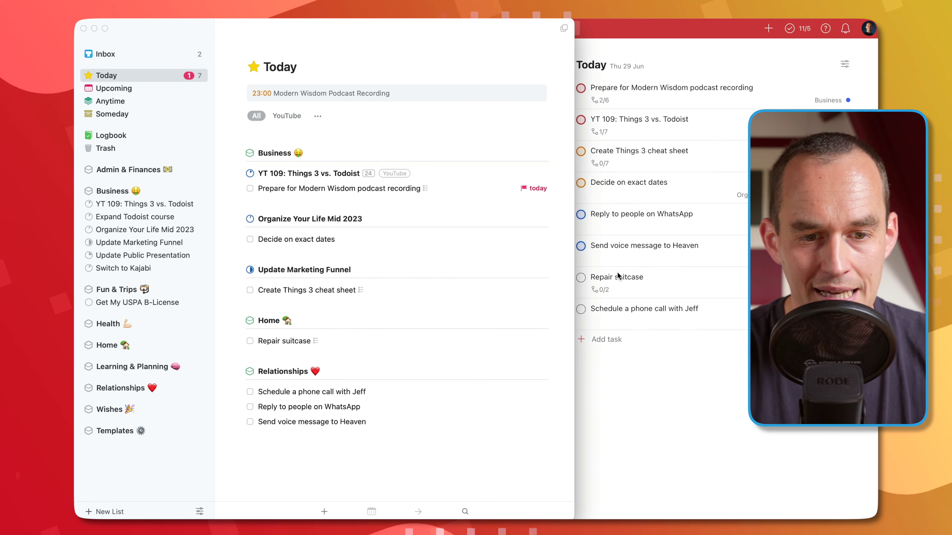
{"action": "left_click", "coordinate": [131, 89]}
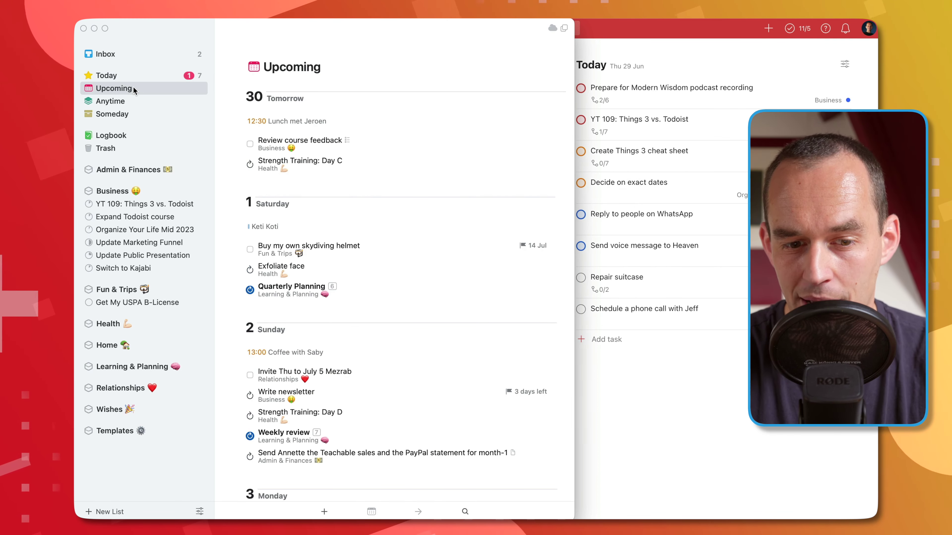